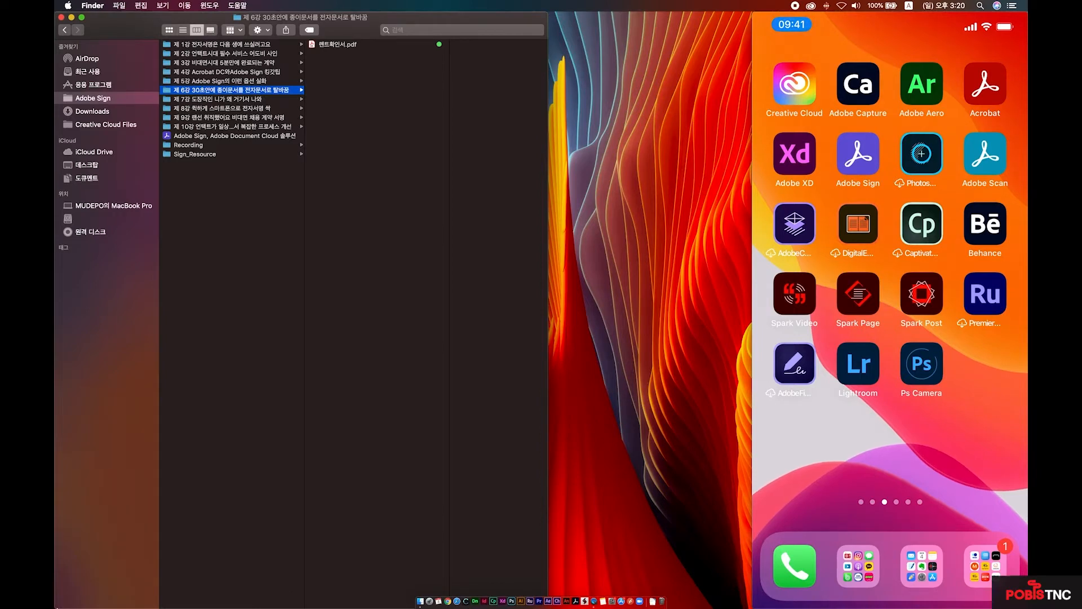
Arrange the lesson 6 folder in Finder beside the mirrored iPhone home screen.
mouse_move(992, 169)
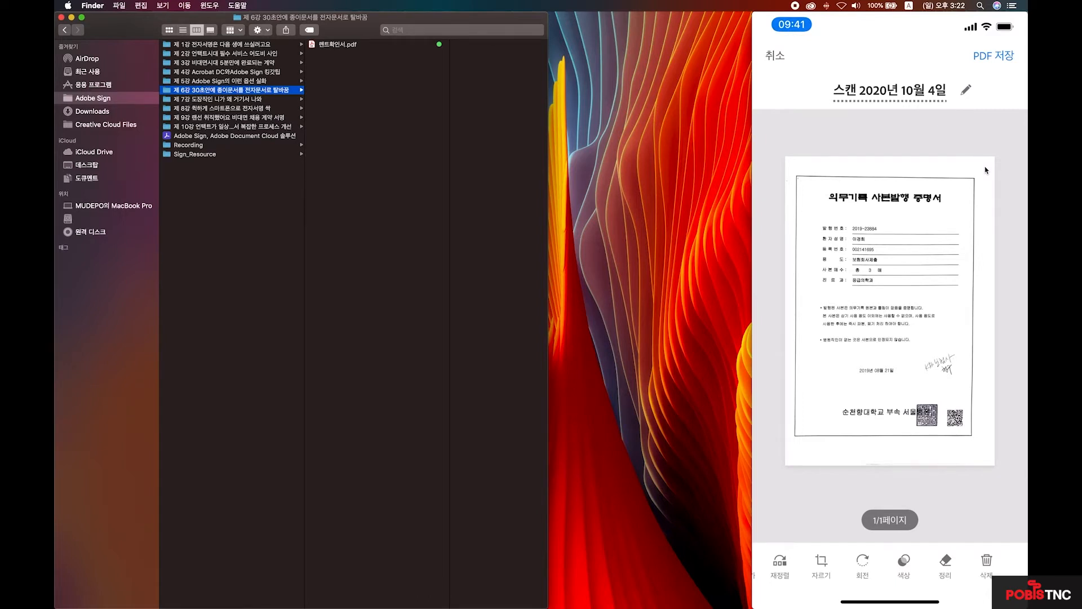
Capture the one-page medical-record copy certificate in Adobe Scan and accept it for review.
mouse_move(941, 243)
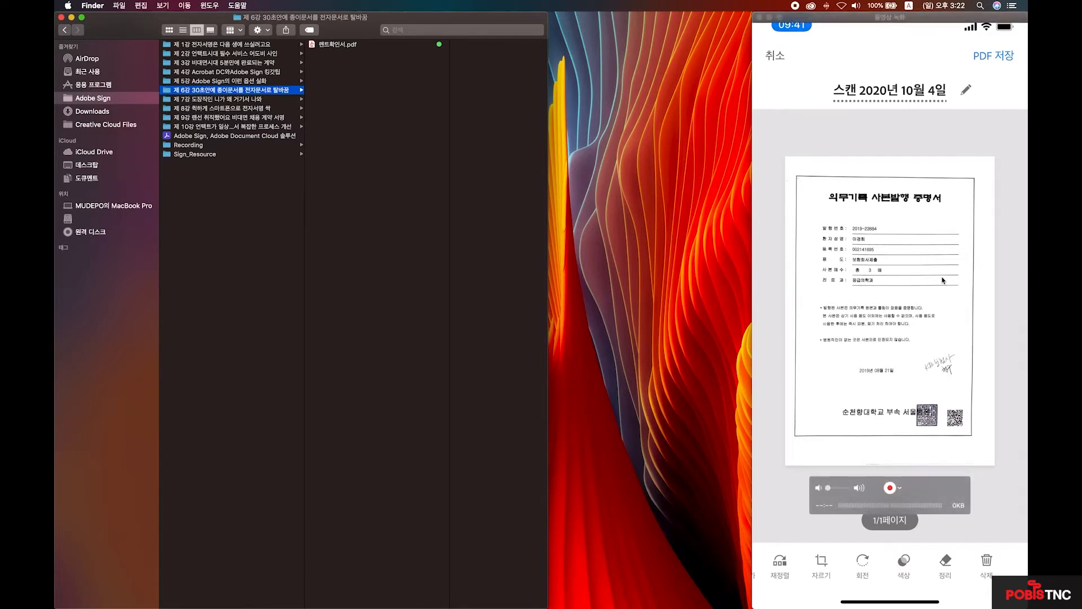
Erase the handwritten scribble beside the date with Cleanup's fill-with-surrounding-color brush.
click(946, 580)
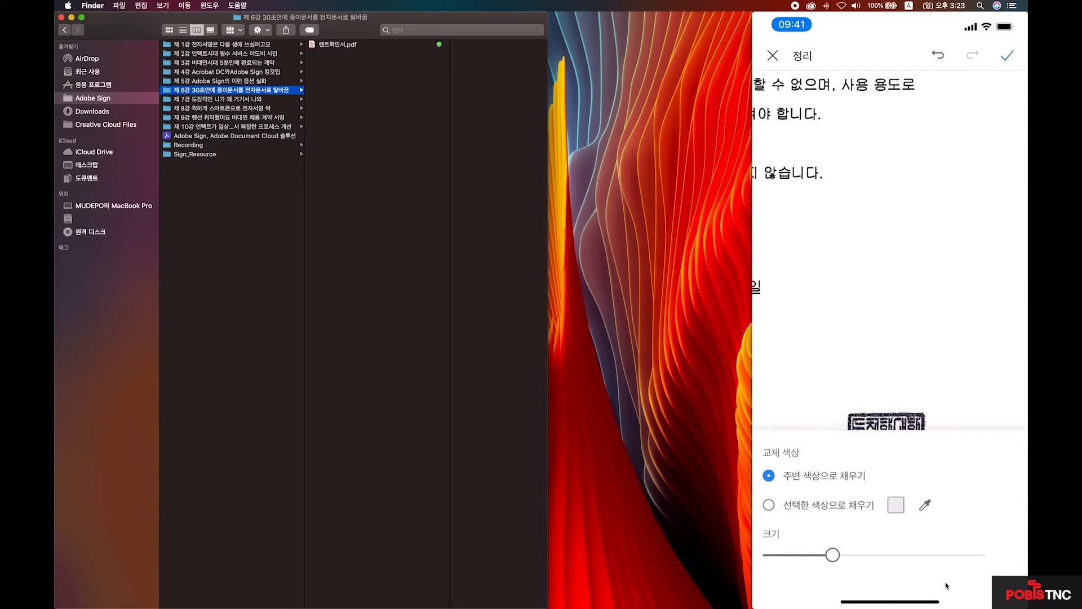
mouse_move(946, 584)
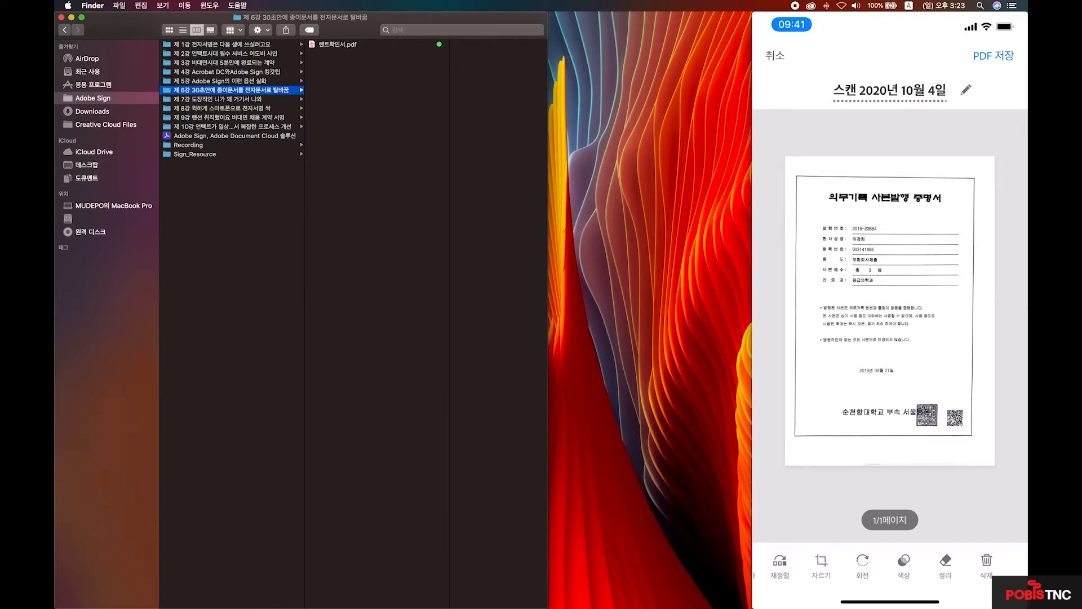
Save the cleaned scan as the PDF 스캔 2020년 10월 4일 and view it.
mouse_move(986, 309)
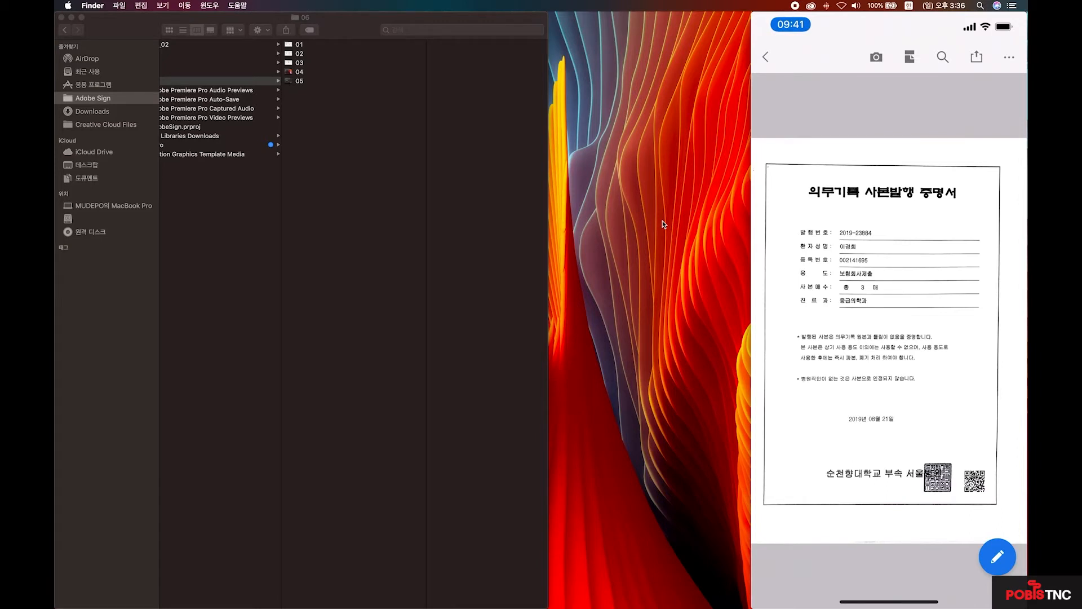
Launch Adobe Acrobat and open 스캔 2020년 10월 4일 from the Scans list.
key(F4)
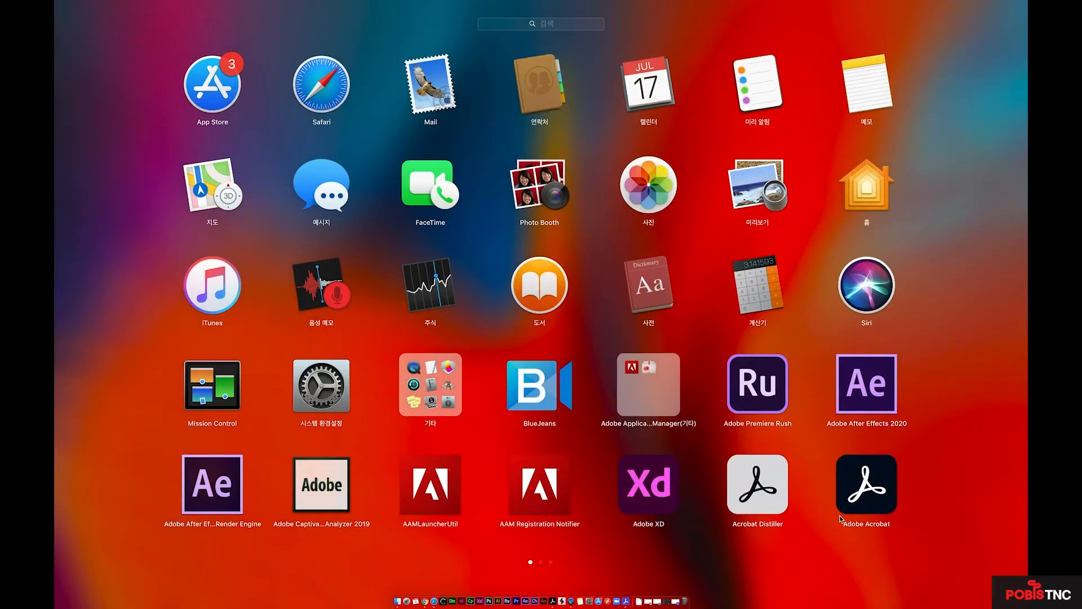
click(868, 491)
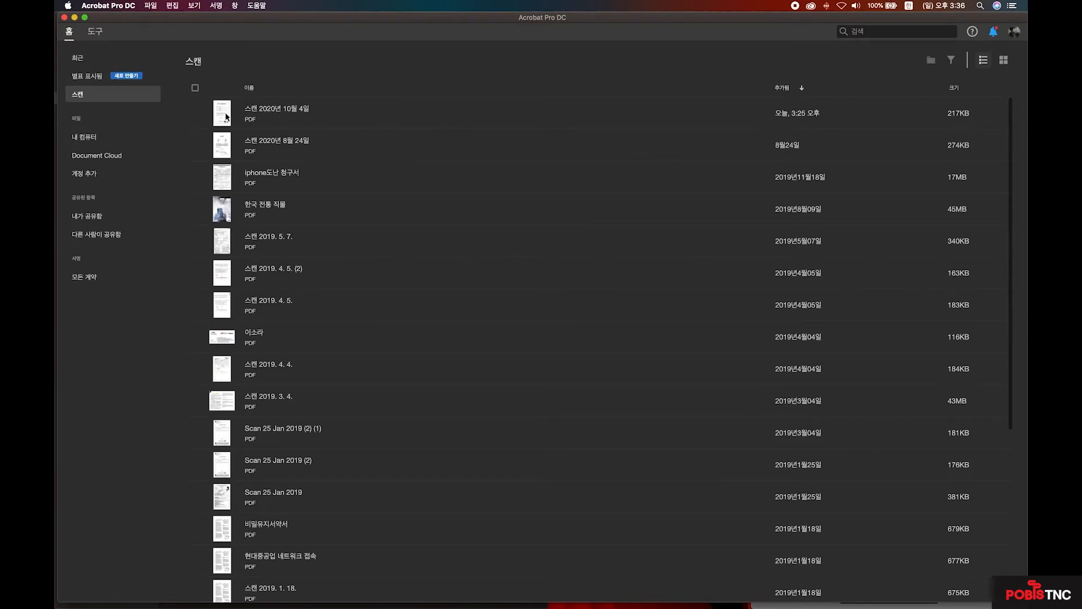
click(225, 117)
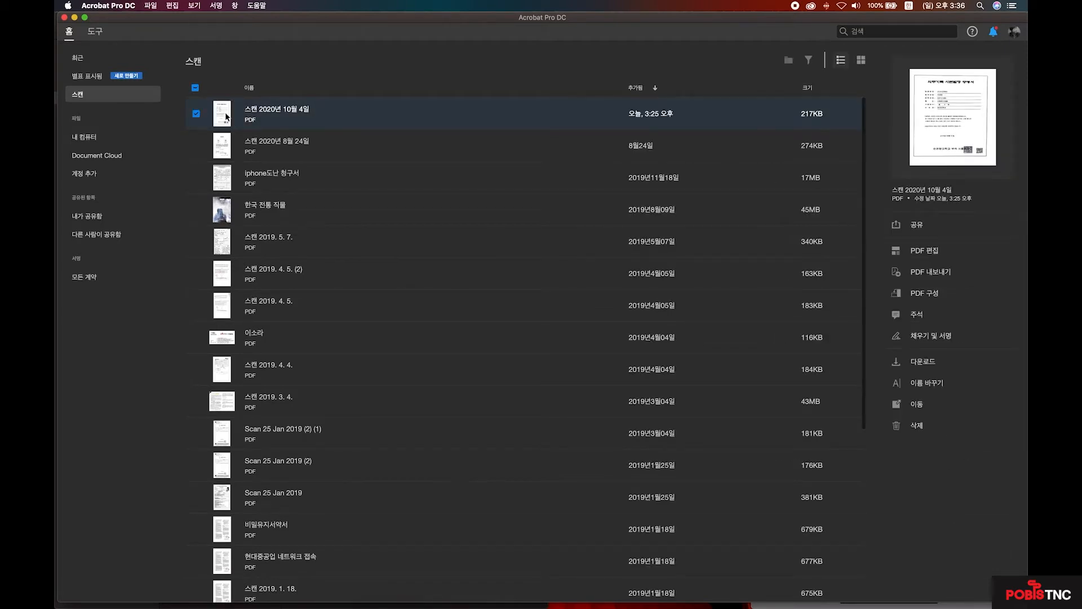
double_click(226, 116)
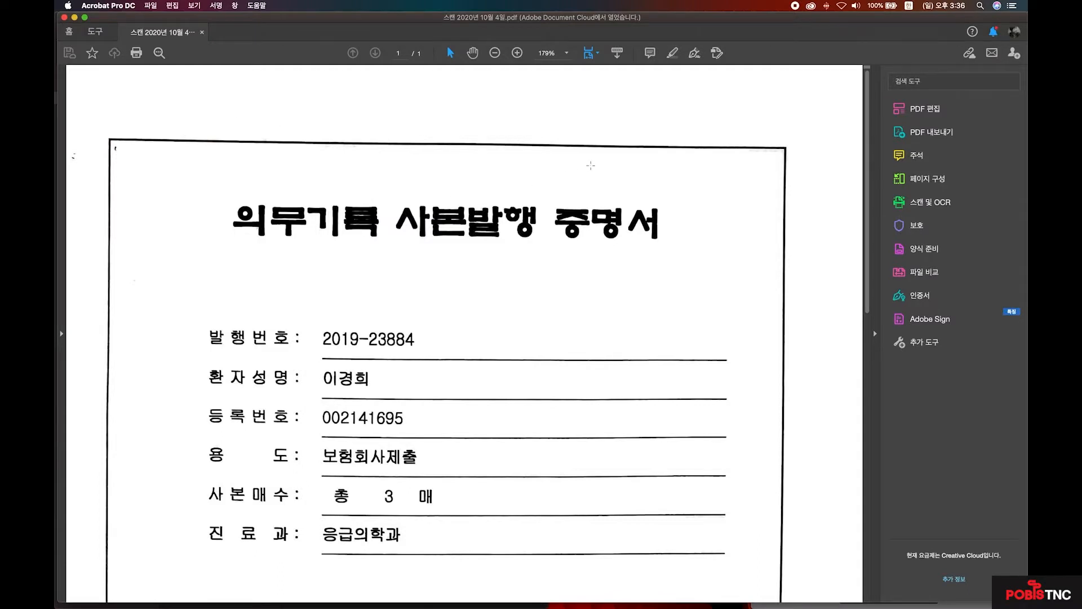
Fit one full certificate page in the window, try selecting its text, then show Mission Control.
click(598, 52)
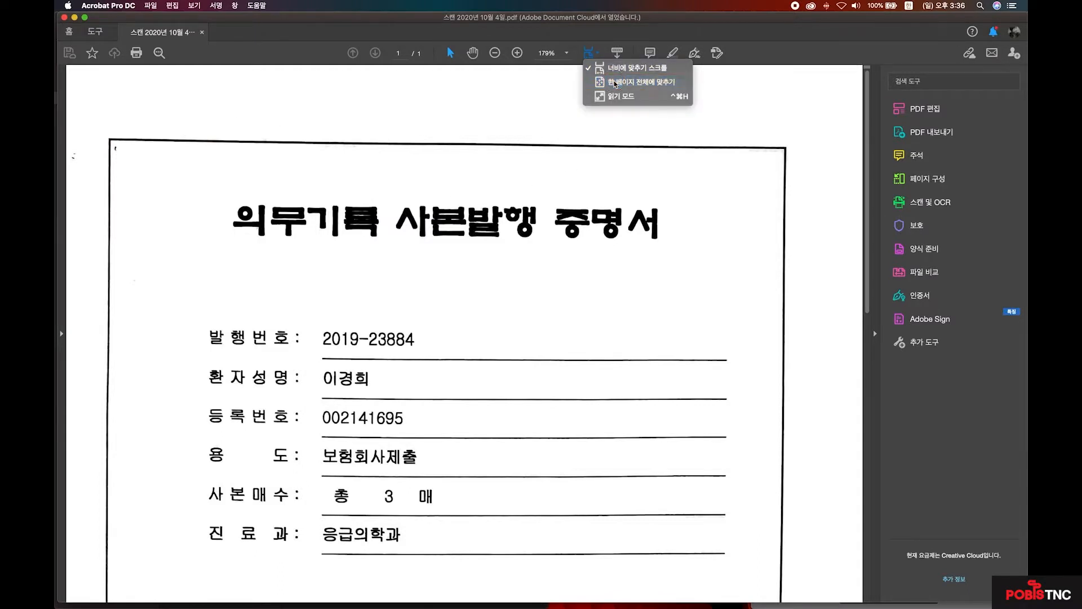
click(616, 83)
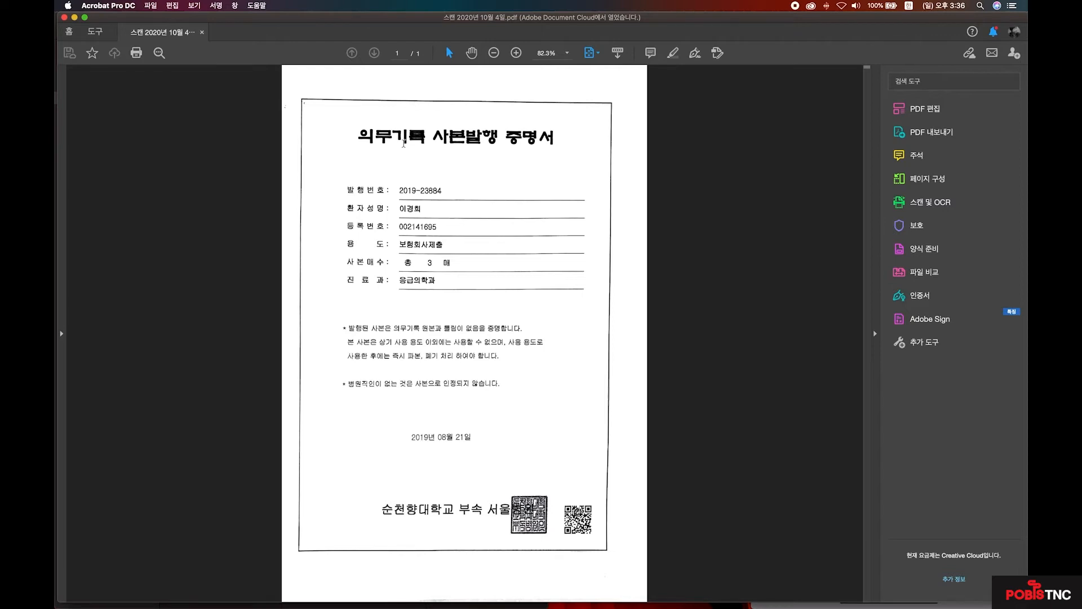
drag(359, 137, 510, 295)
click(497, 300)
click(784, 282)
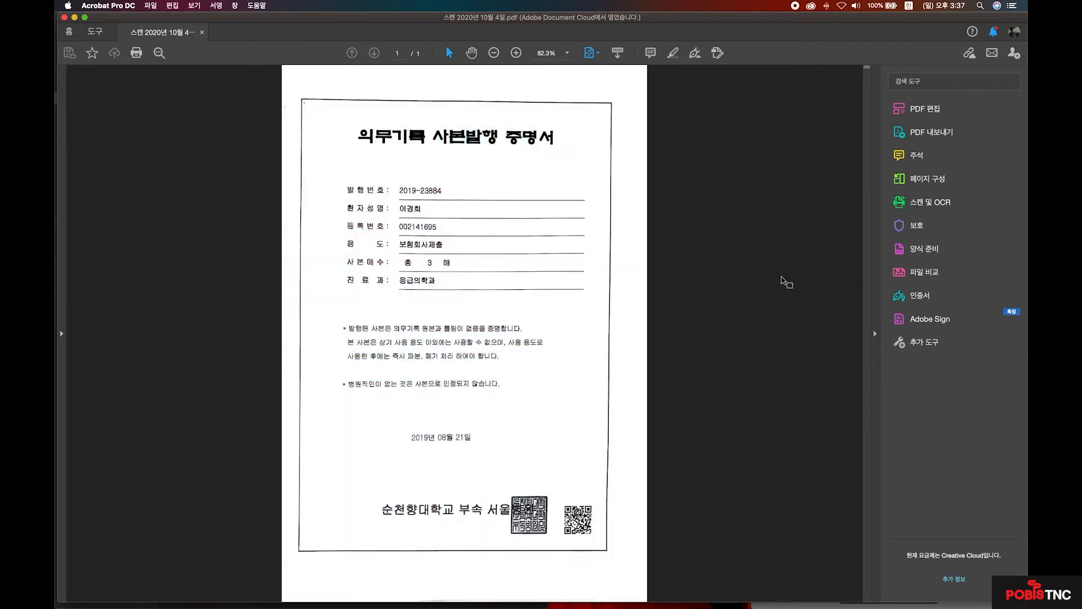
key(ctrl+Up)
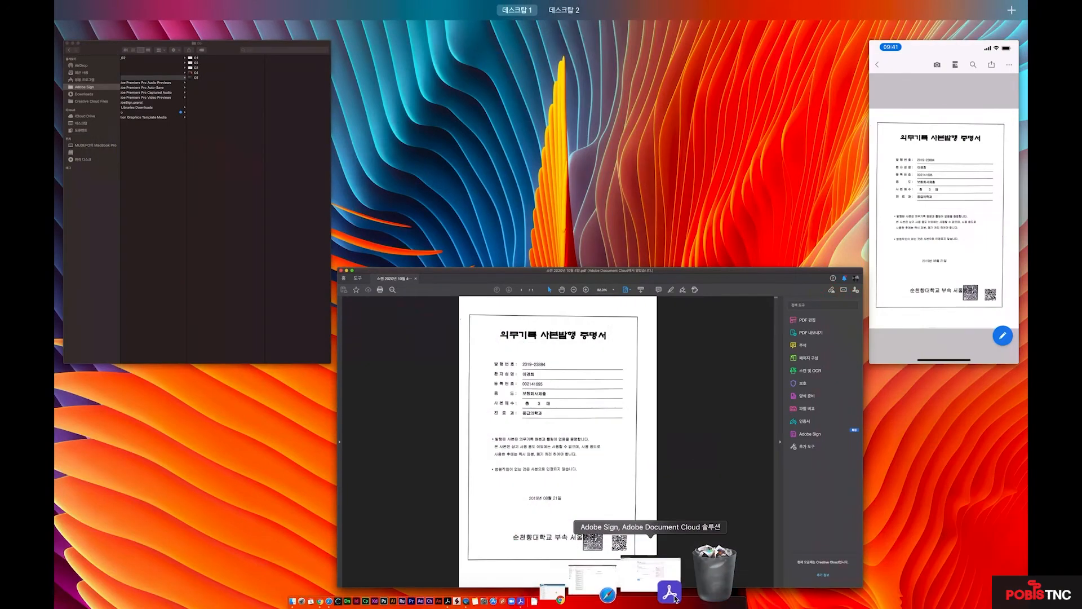
Bring the Adobe Sign browser window forward from Mission Control and minimize it.
click(824, 386)
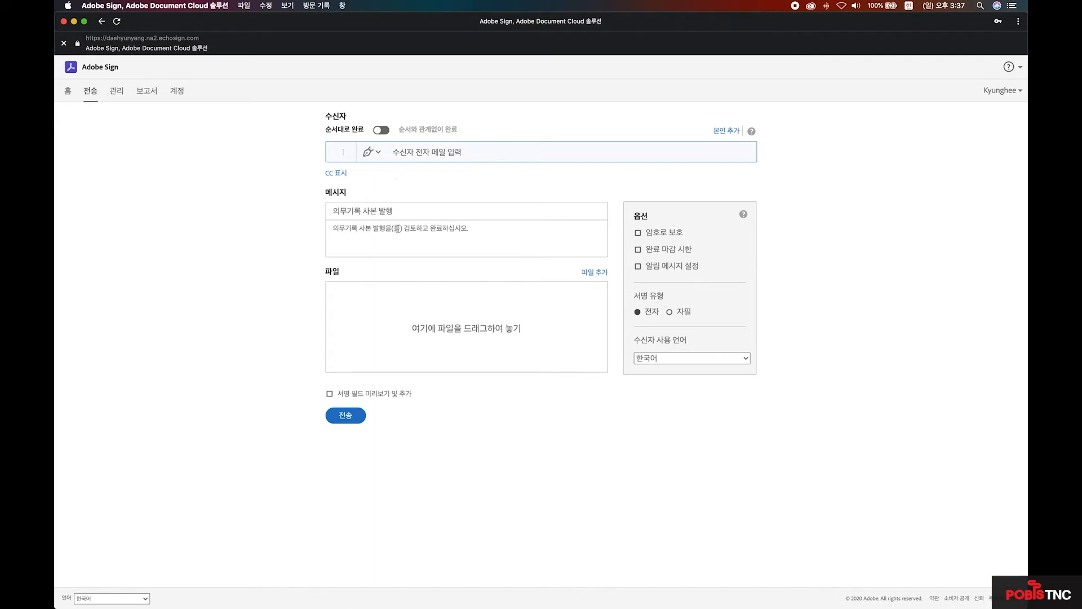
click(74, 21)
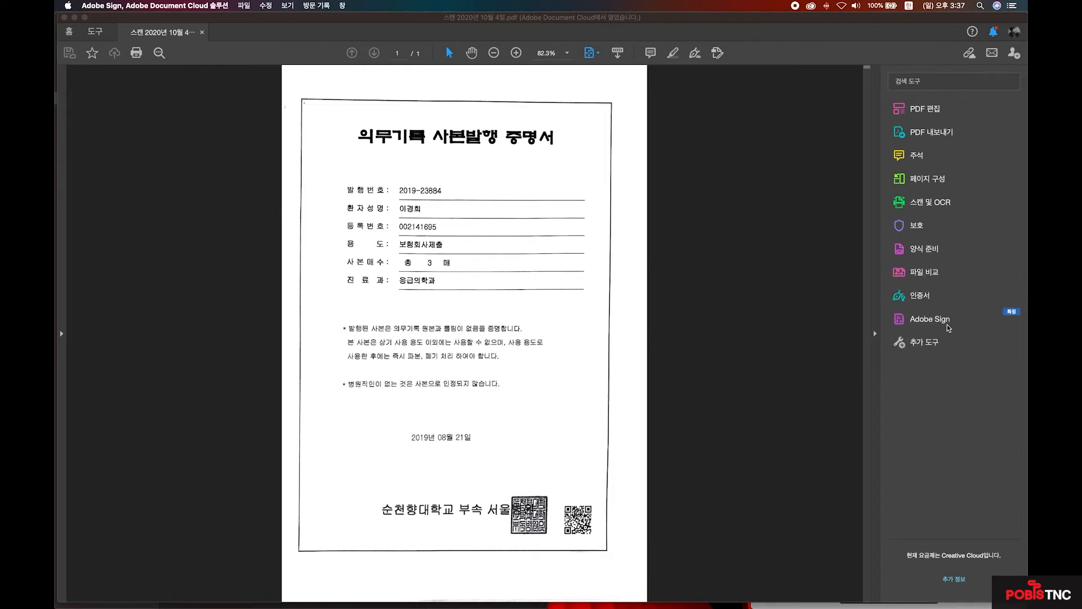
Start Adobe Sign on the scan and add the signer by their e-mail address.
click(943, 319)
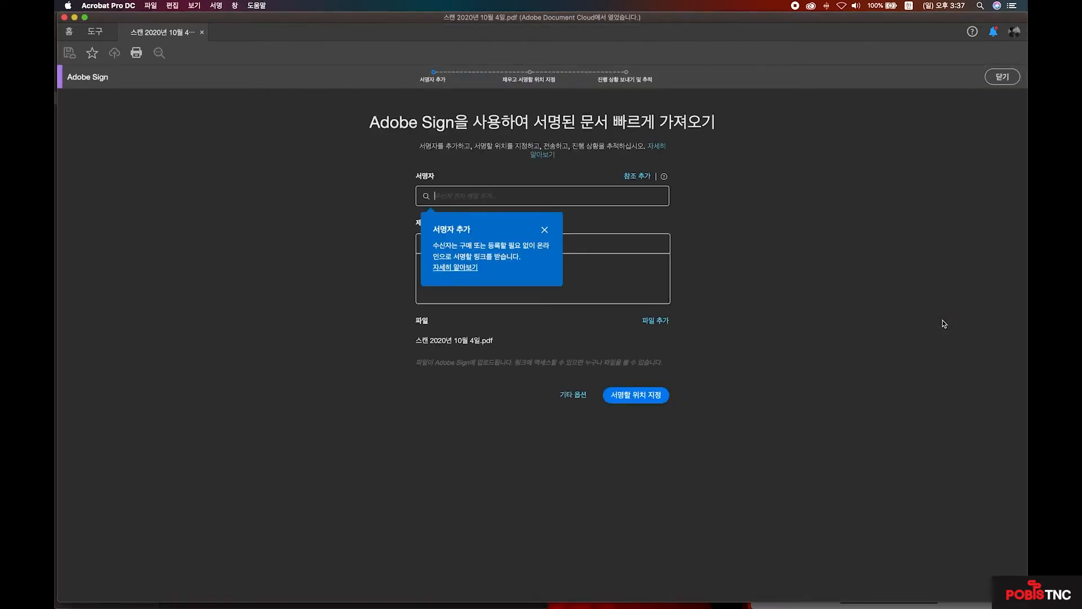
text(ㅛ)
key(BackSpace)
key(Caps_Lock)
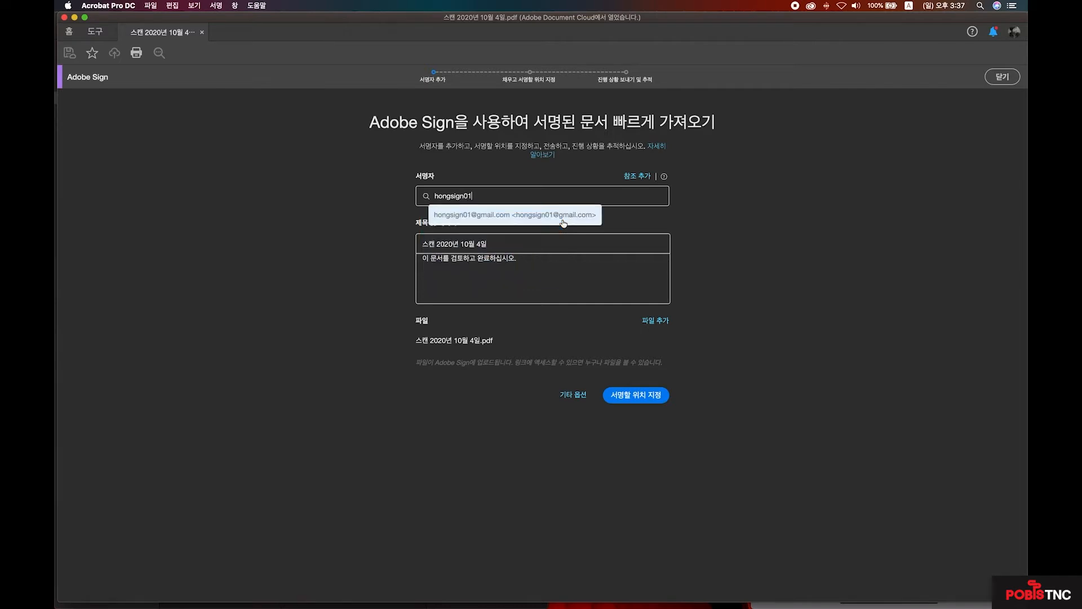
click(563, 223)
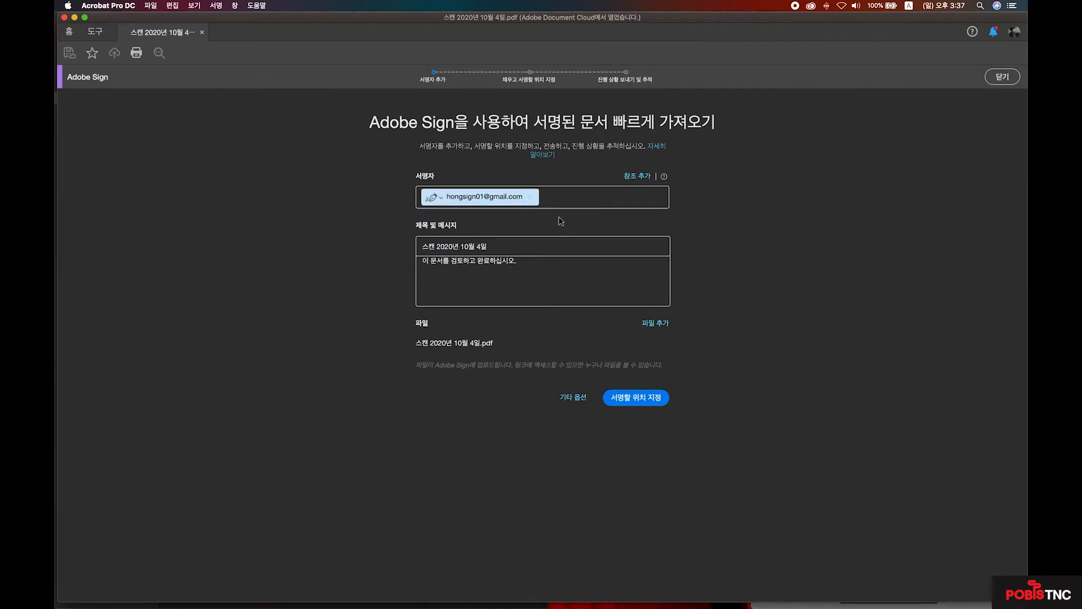
Retitle the agreement '의무기록 사본' and continue to placing signature fields.
drag(488, 246, 407, 244)
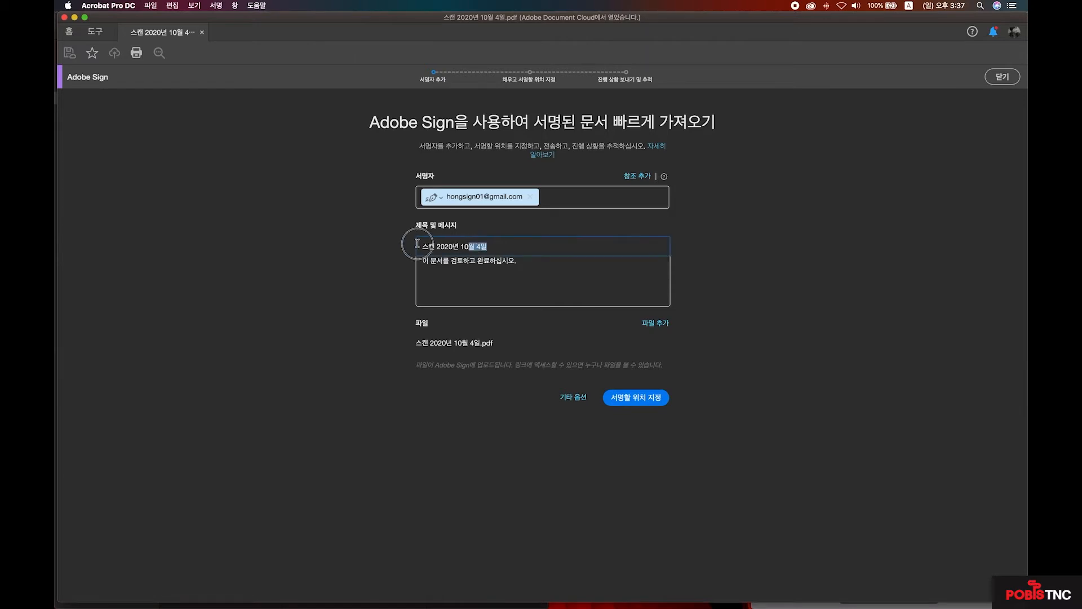
key(BackSpace)
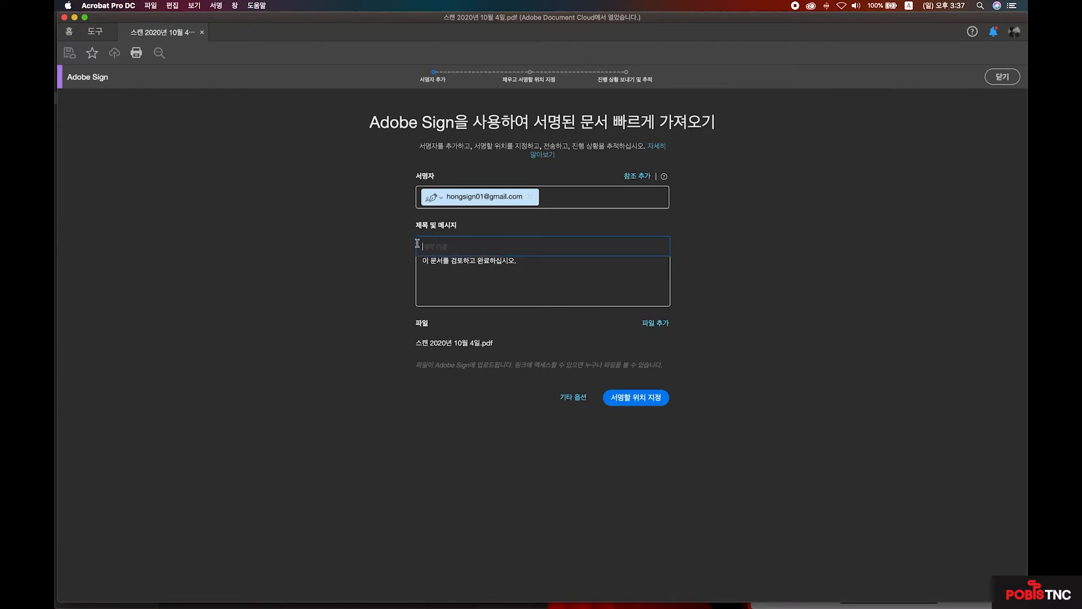
text(dml)
key(BackSpace)
key(BackSpace)
key(BackSpace)
key(ctrl+space)
text(의무걸)
text(록 사본)
click(492, 262)
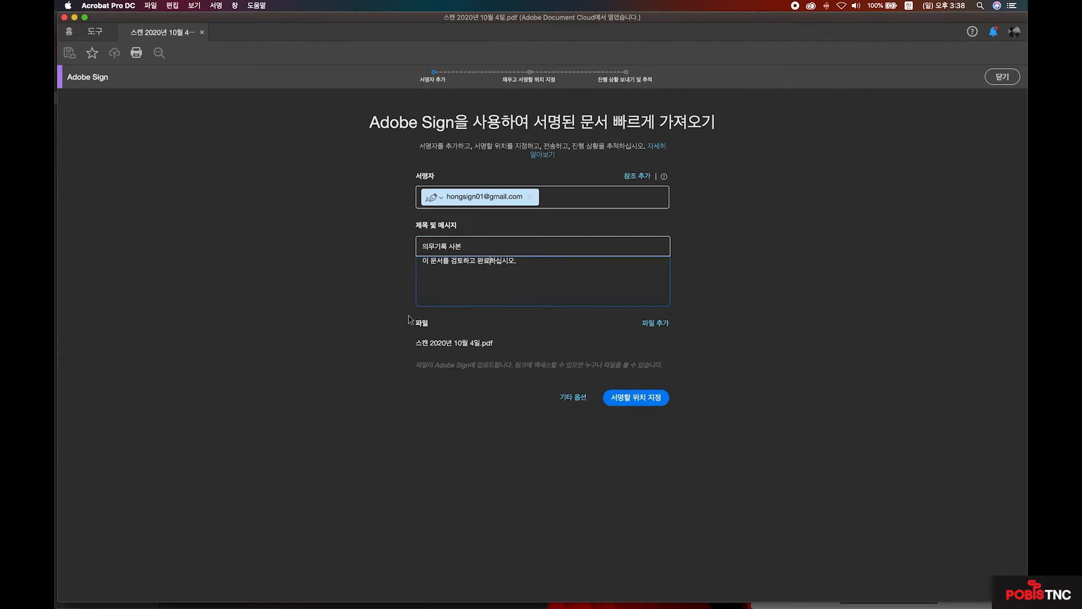
click(649, 402)
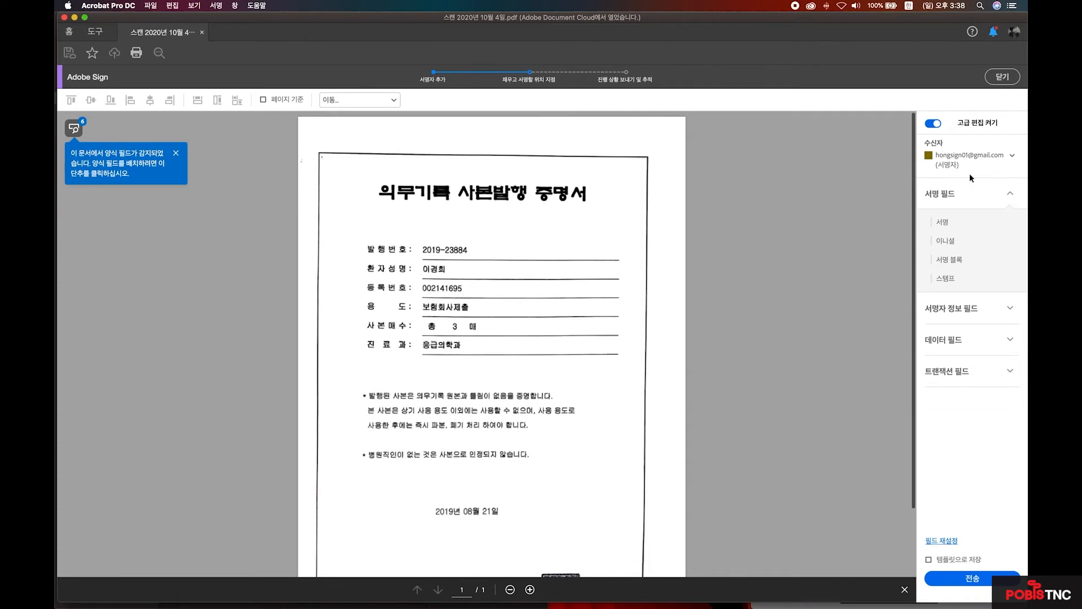
Place a 서명 signature field on the certificate just above the 발행번호 line.
click(971, 580)
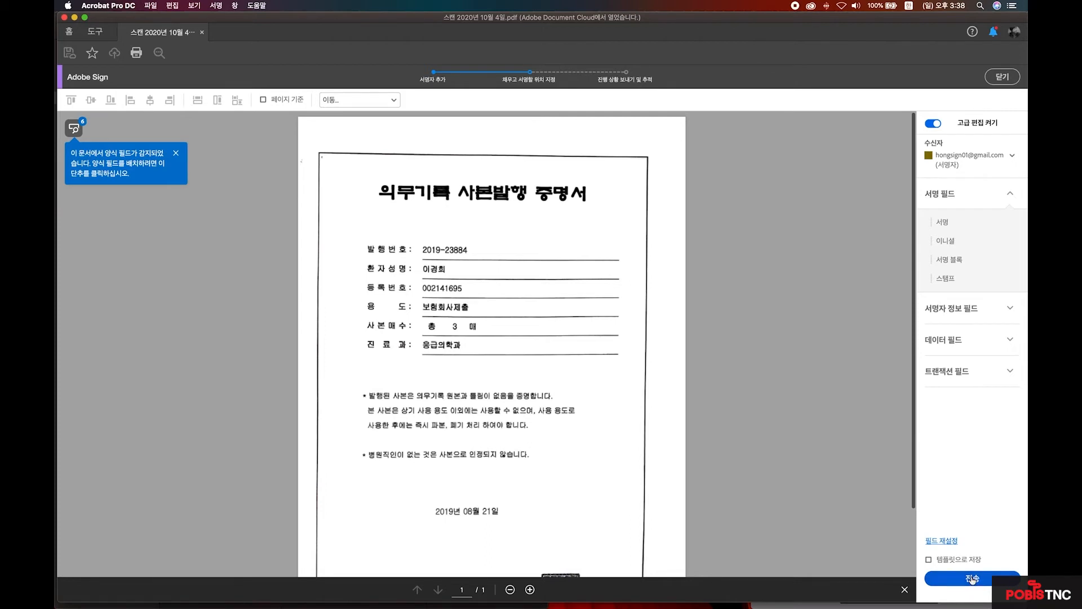
drag(937, 222, 676, 374)
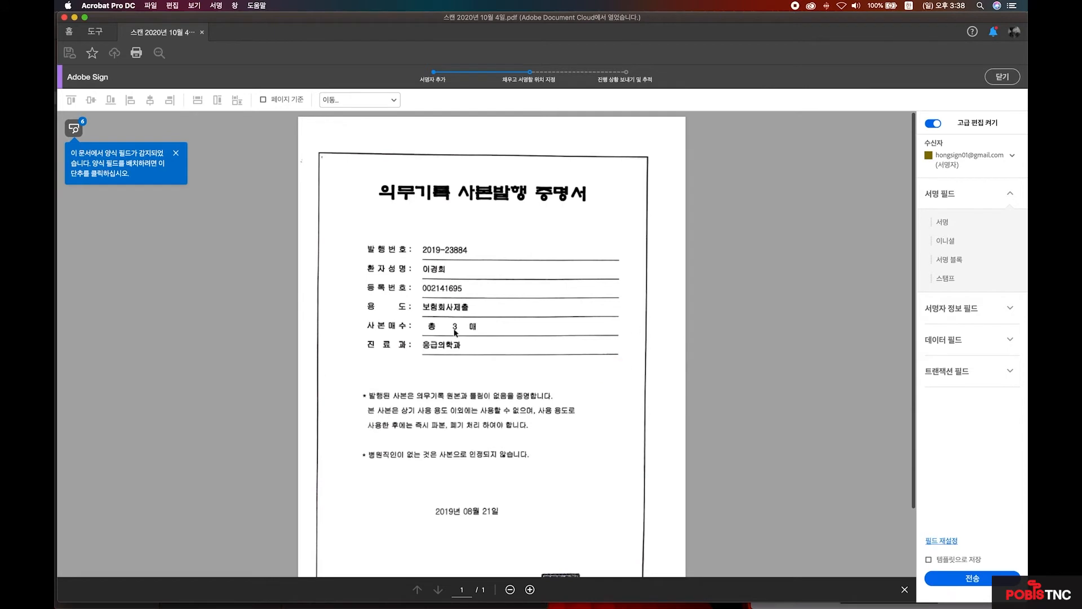
mouse_move(935, 222)
mouse_down()
mouse_move(761, 232)
mouse_move(477, 226)
mouse_up()
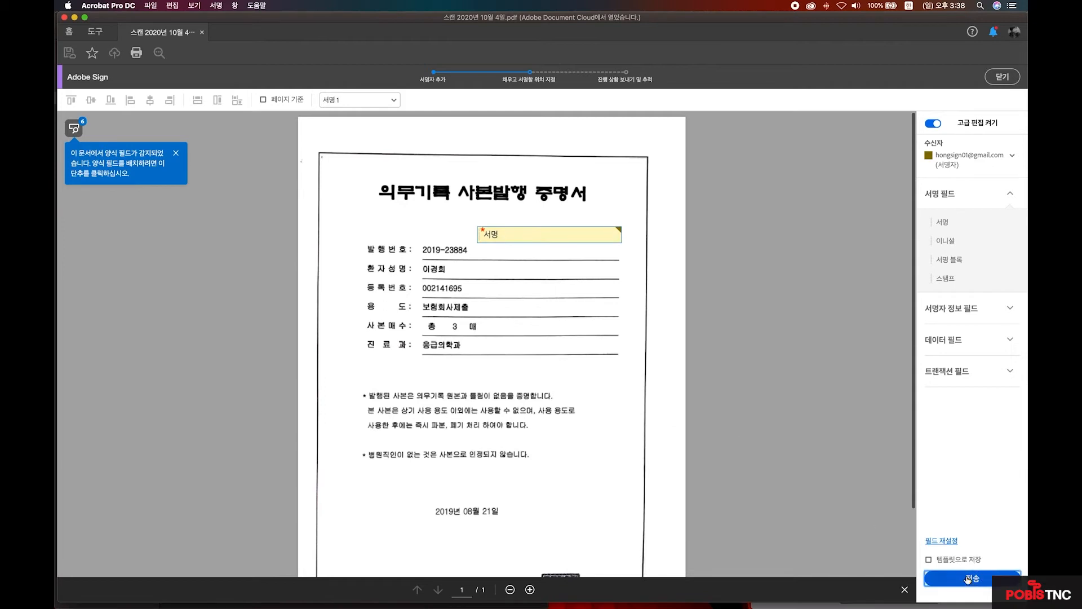
Send the 의무기록 사본 agreement for signature and close the sent confirmation.
click(967, 579)
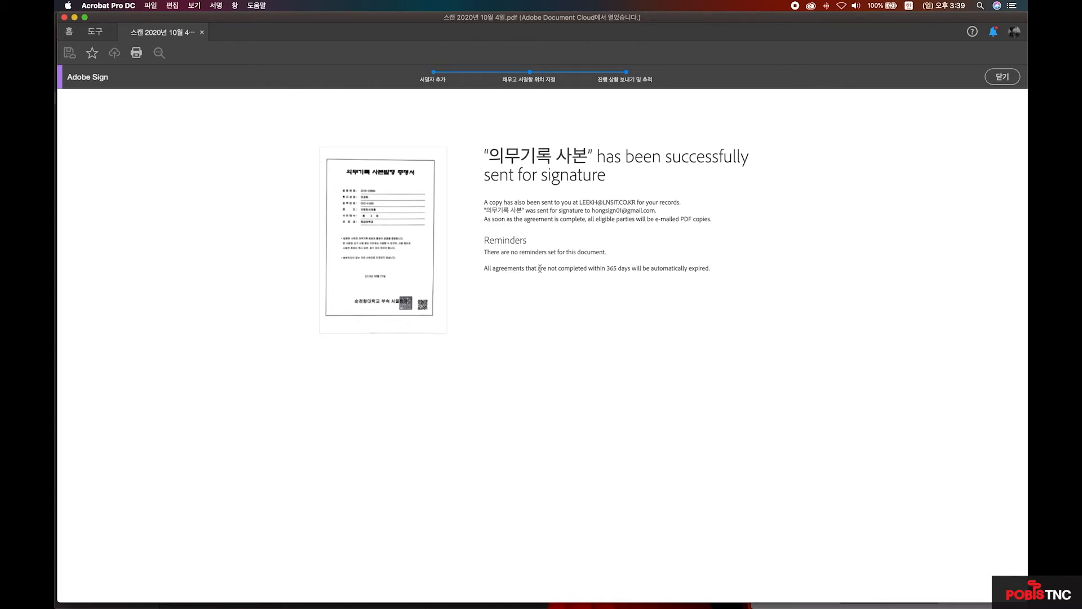
click(1001, 77)
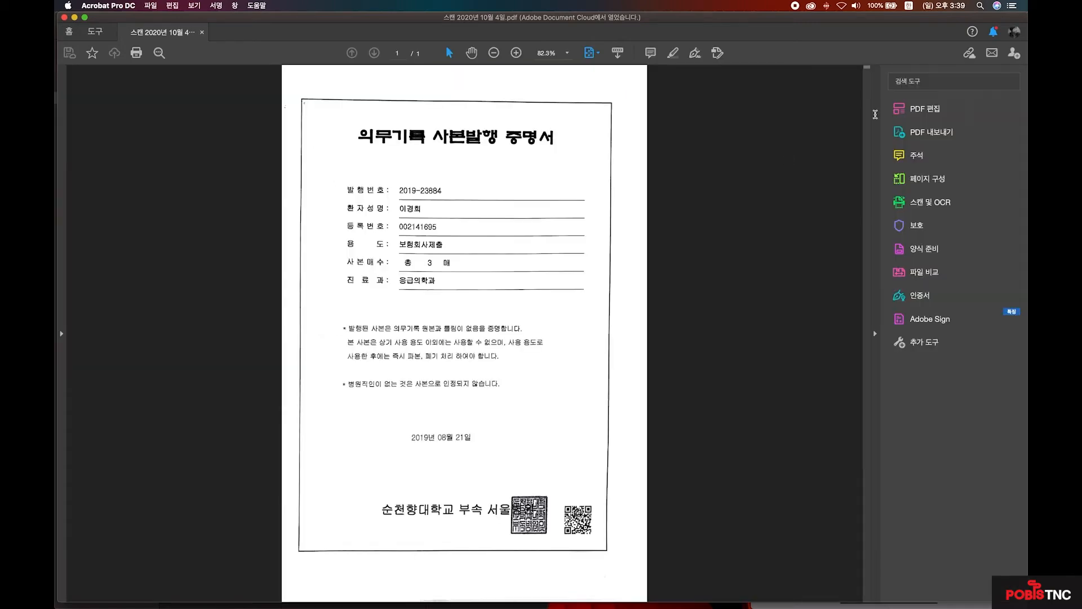
Switch from Acrobat to the recipient's Gmail inbox window through the window overview.
key(ctrl+Up)
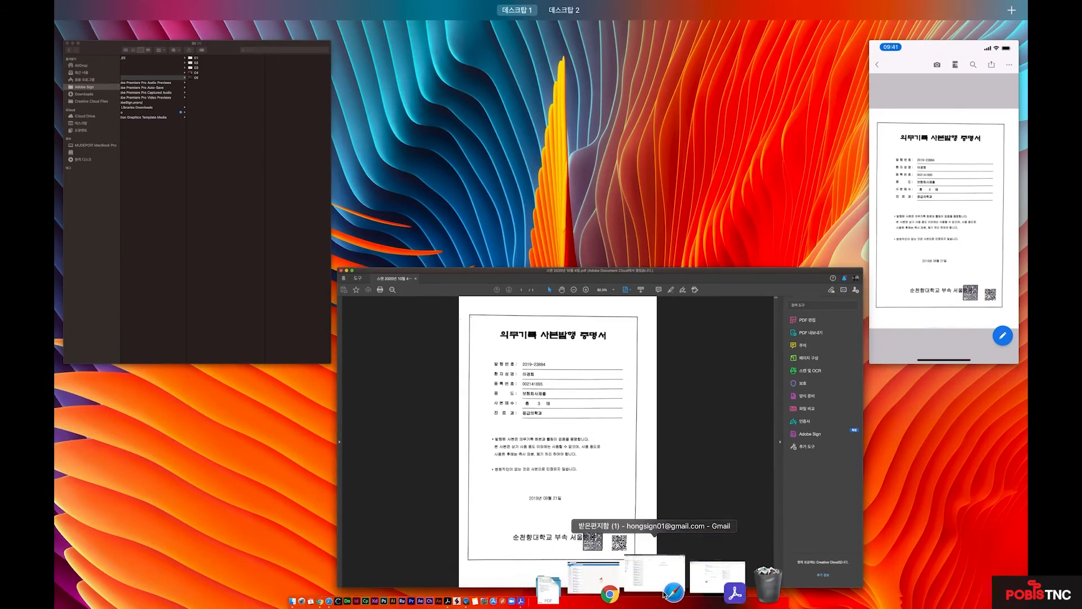
click(664, 596)
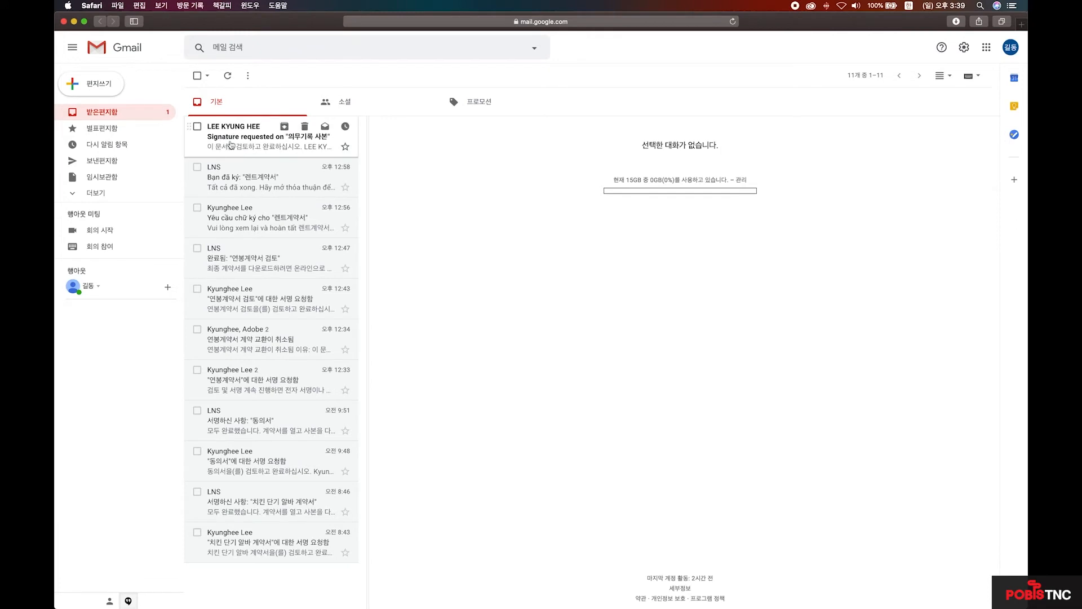
Open the 'Signature requested on 의무기록 사본' email and go to its Review and sign page.
click(252, 144)
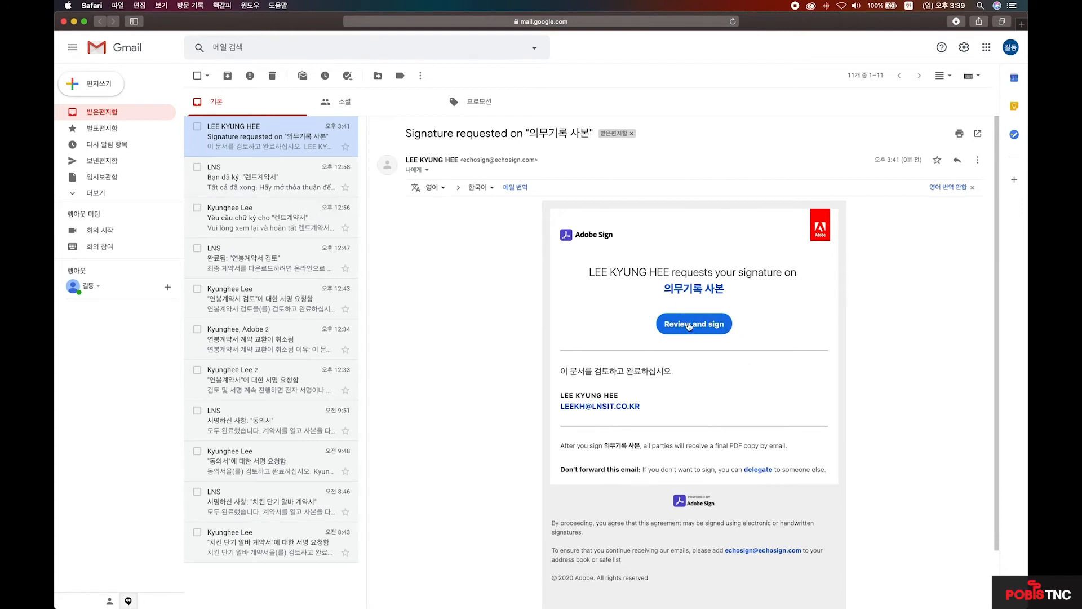
click(713, 331)
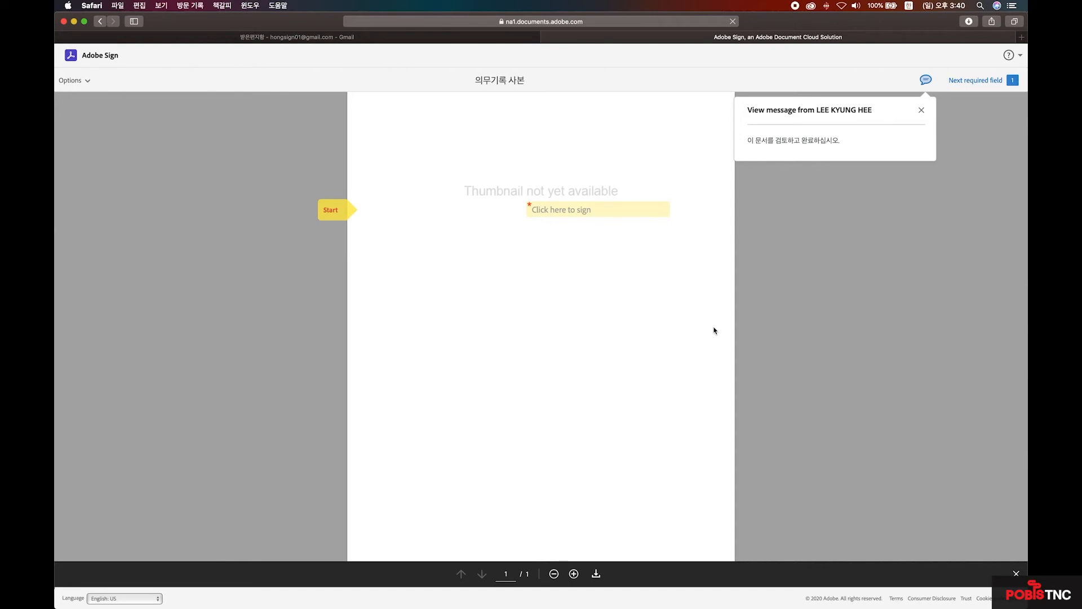
Sign 의무기록 사본 with a hand-drawn signature and the signer's name, then submit it.
click(580, 210)
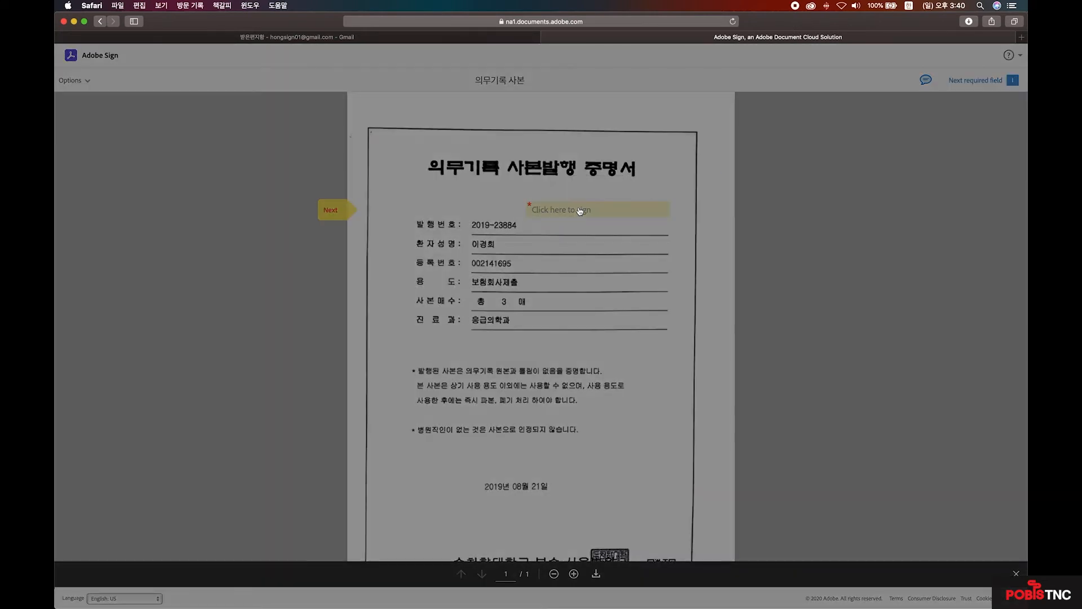
click(531, 79)
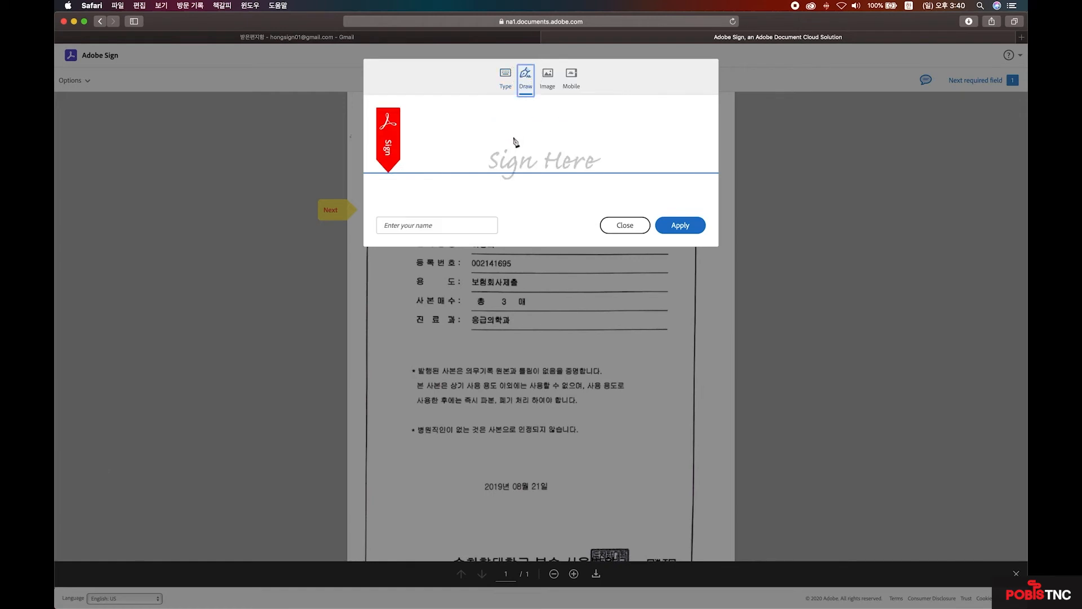
mouse_move(499, 130)
mouse_down()
mouse_move(505, 146)
mouse_move(644, 149)
mouse_up()
click(438, 222)
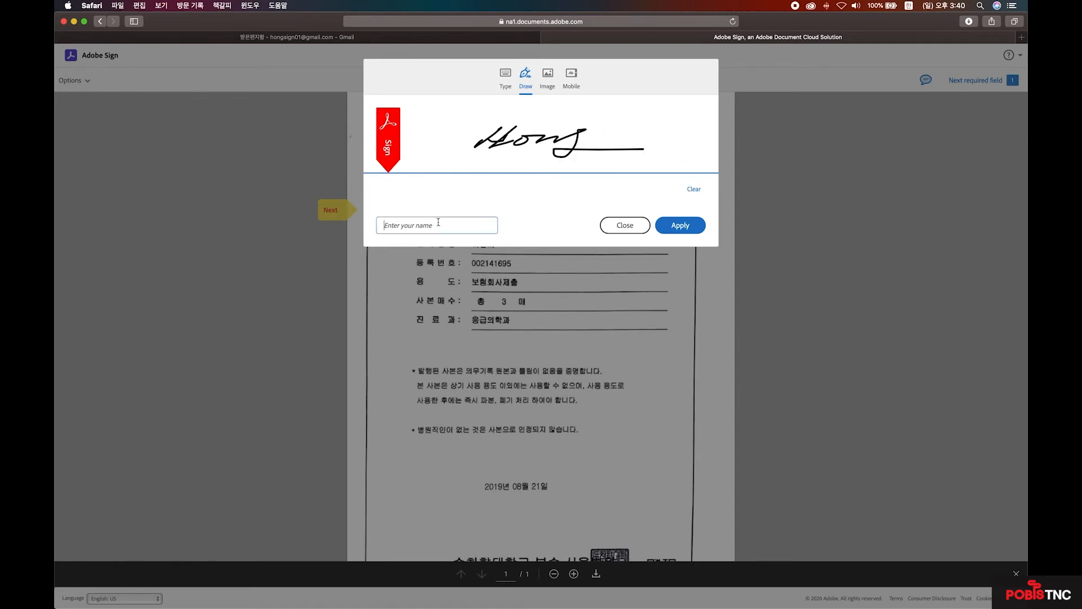
text(홍이)
text(길동)
click(681, 226)
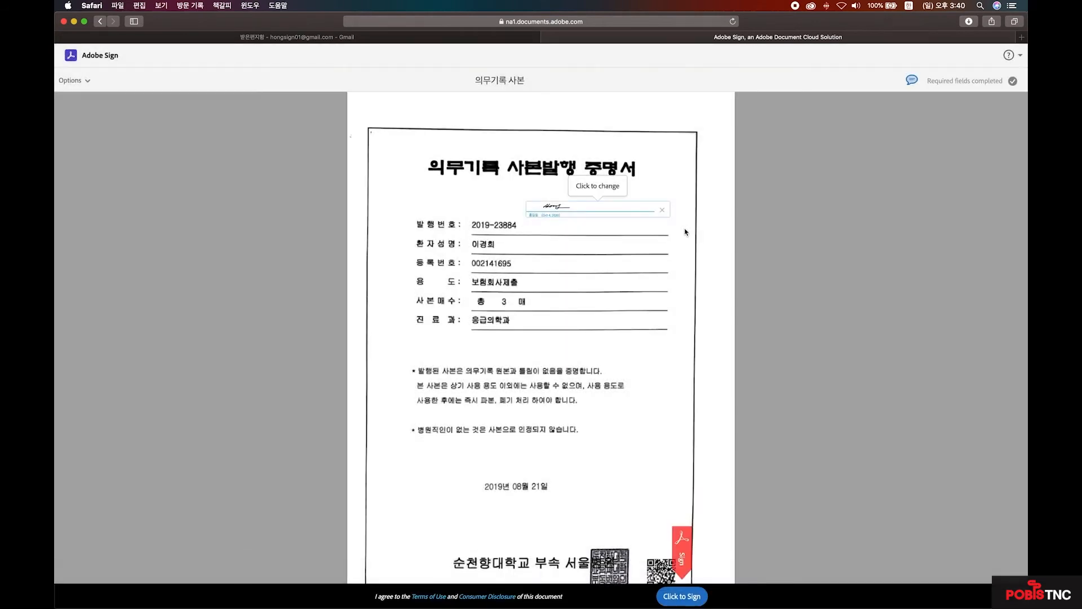
click(681, 596)
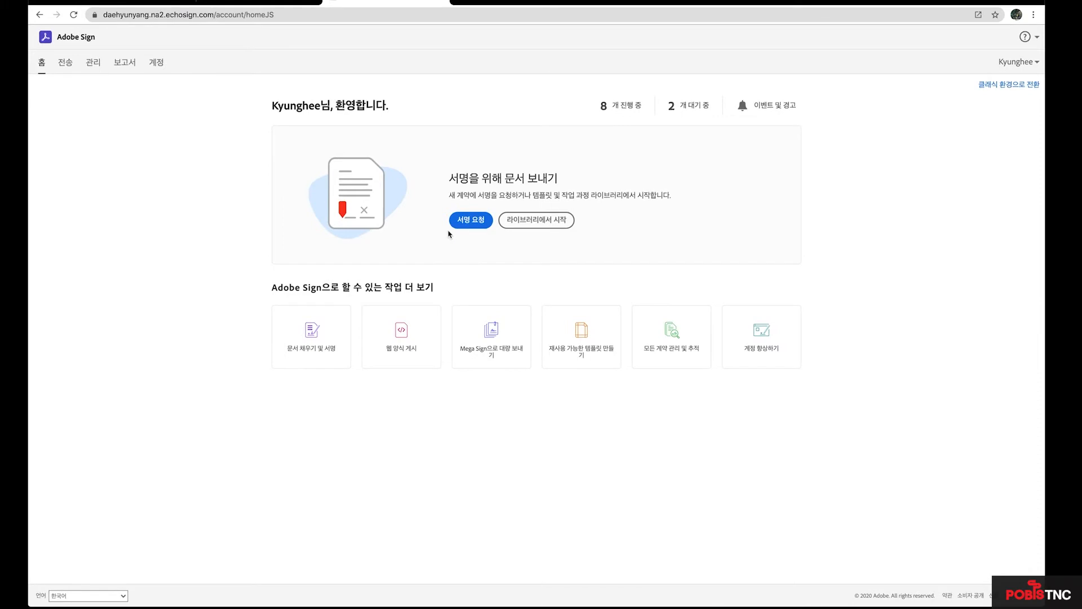
Start a 서명 요청 to the recipient suggested for 'hon' and title it 렌트계약서.
click(478, 220)
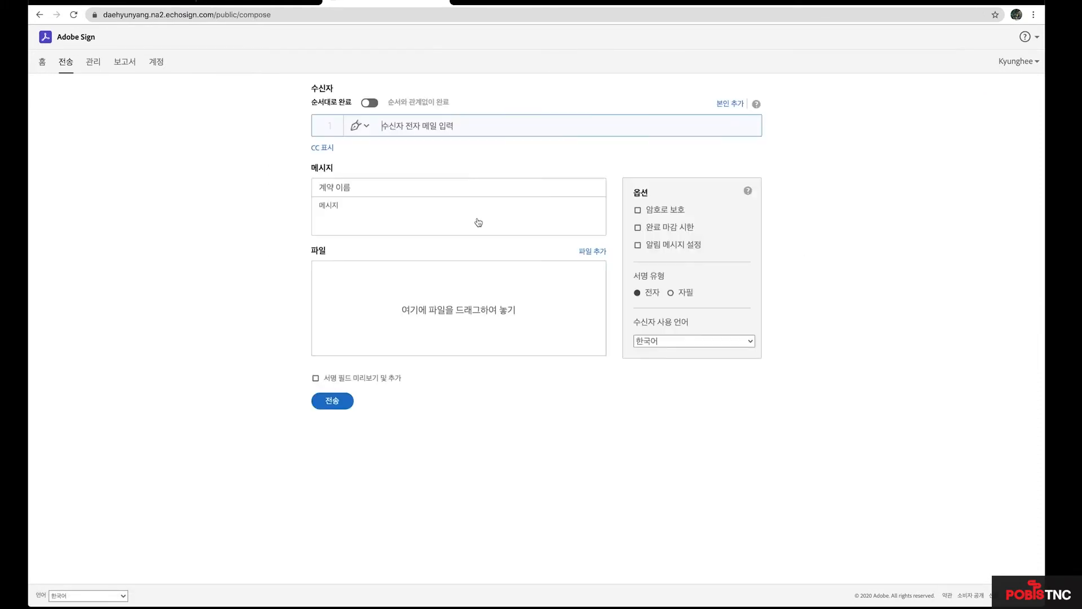
text(hon)
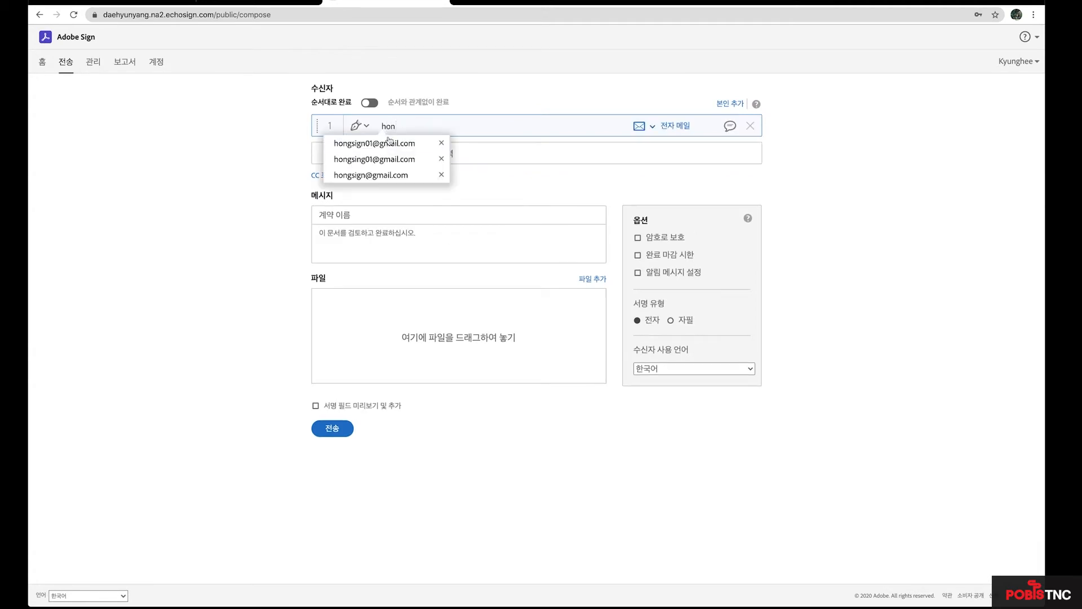
click(388, 142)
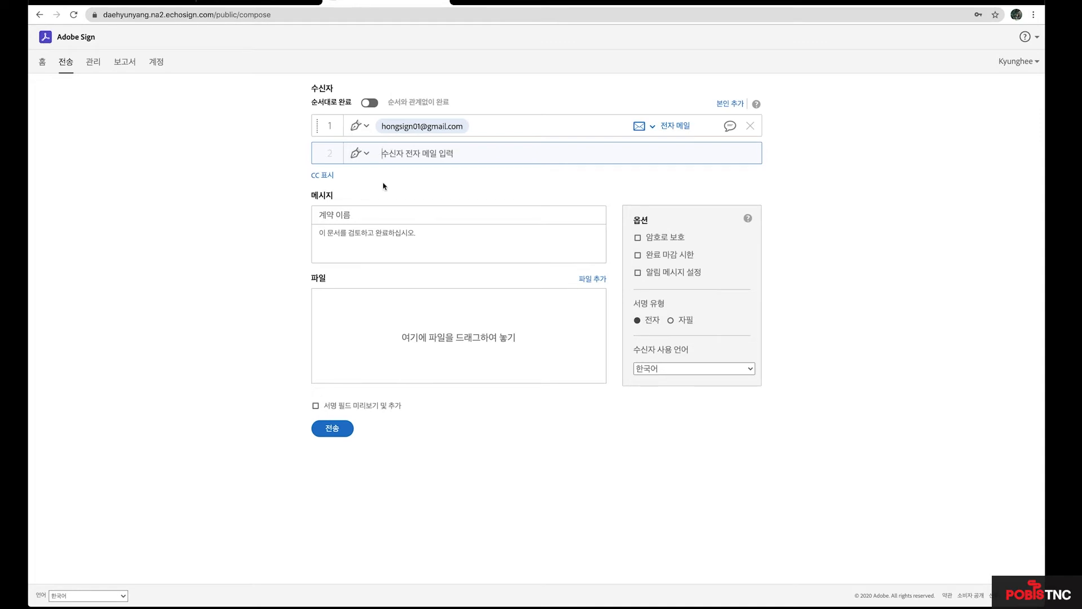
click(372, 212)
text(렌트)
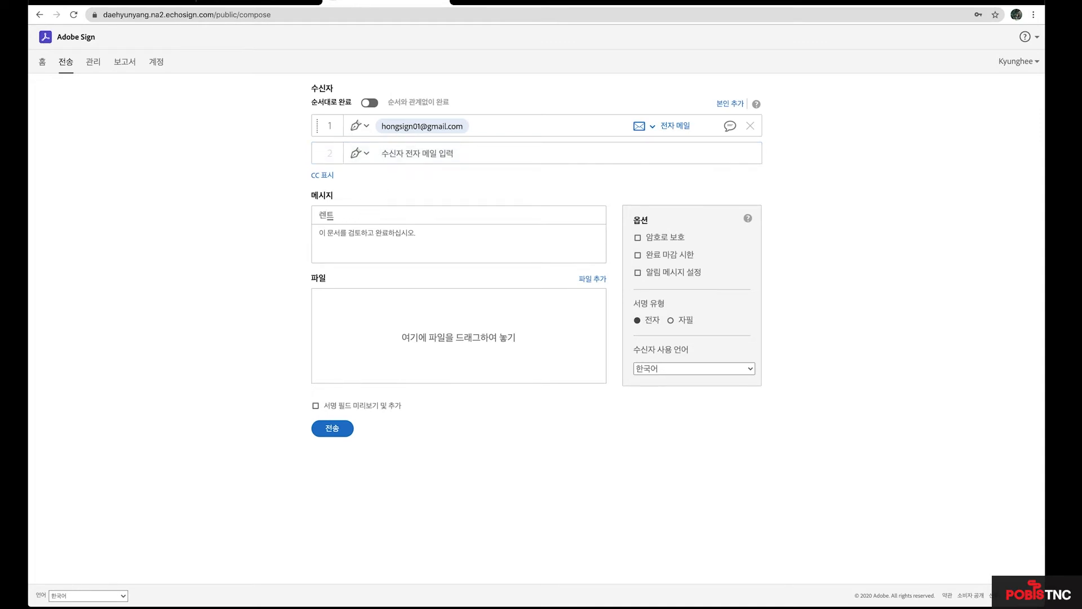
text(계약서)
click(367, 246)
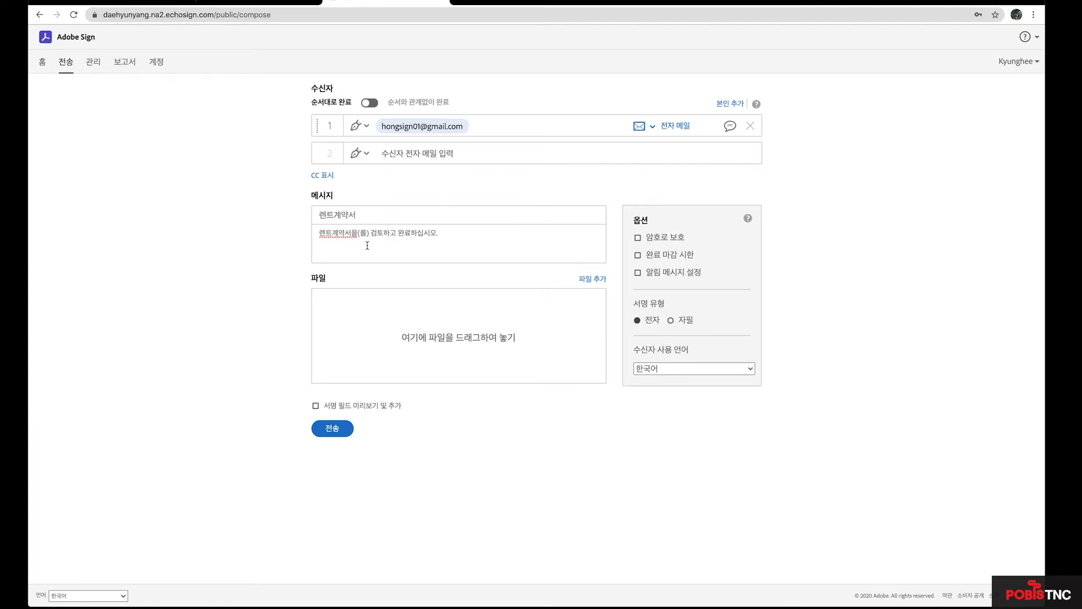
key(ctrl+Up)
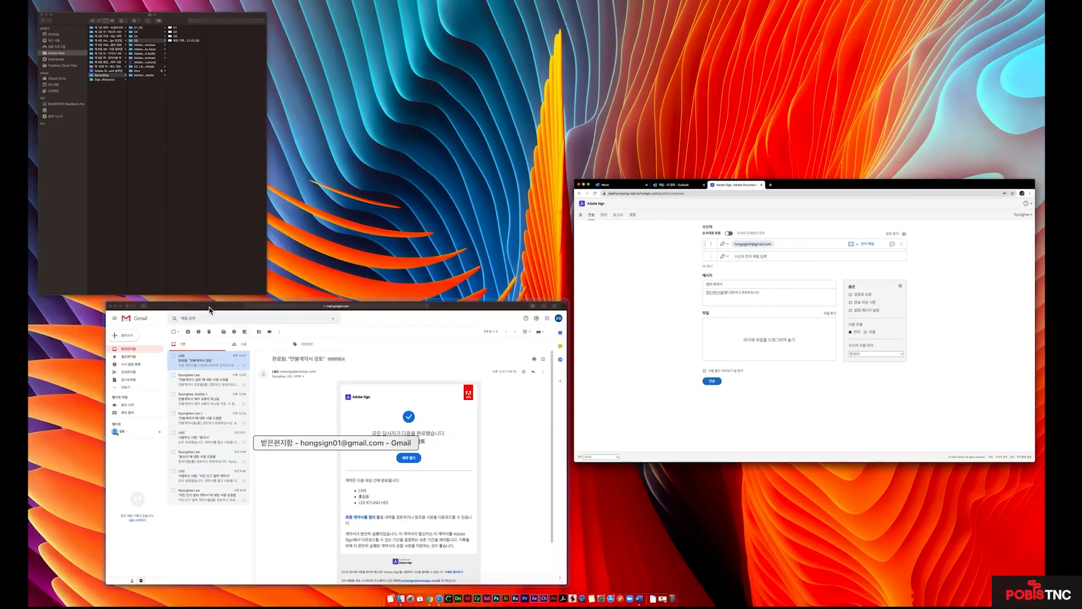
Drag 렌트확인서.pdf from Finder's lesson 5 folder into the 렌트계약서 request's files.
click(186, 56)
click(190, 54)
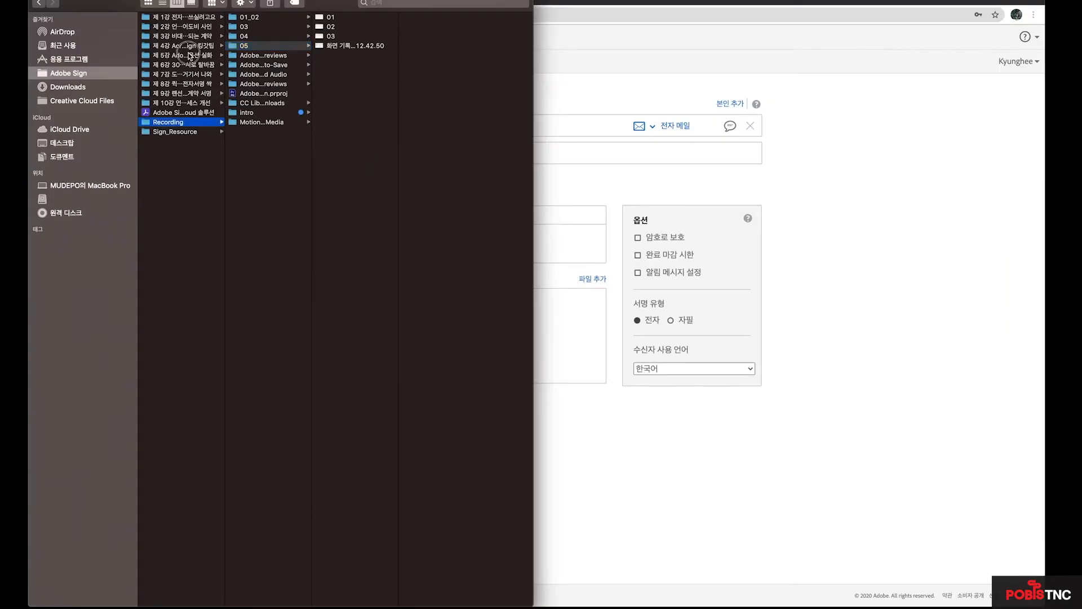
click(249, 26)
drag(249, 17, 586, 330)
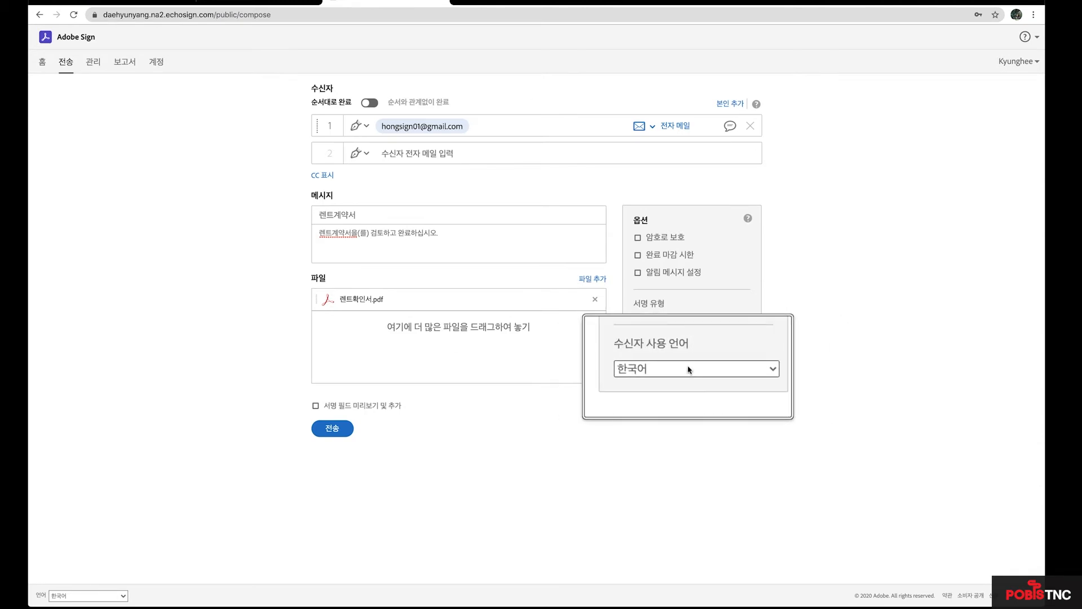
Set the 수신자 사용 언어 (recipient language) to 베트남어 (Vietnamese).
click(749, 371)
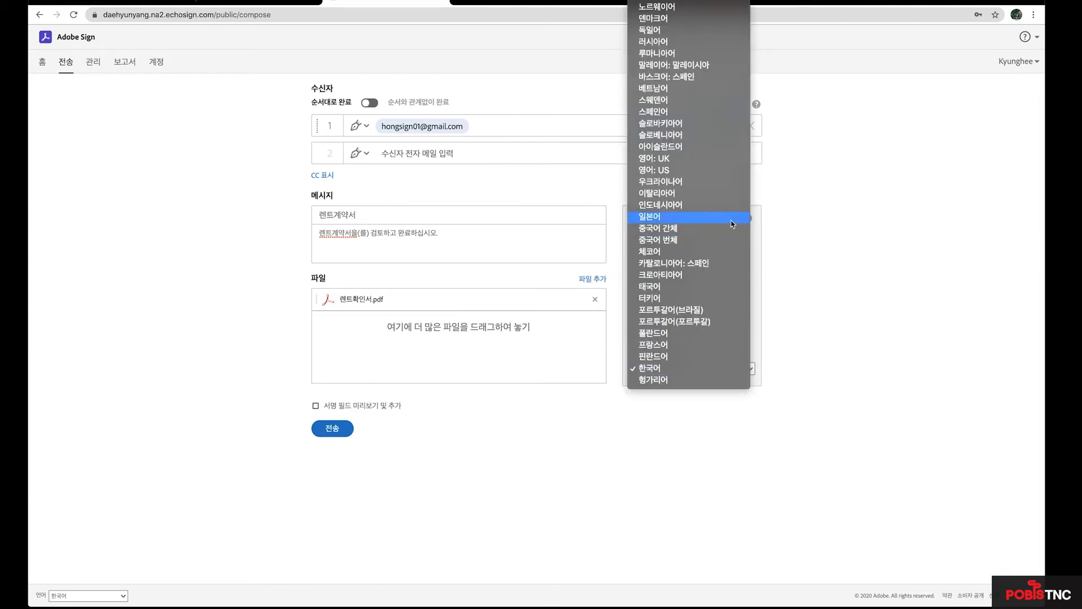
scroll(729, 246, up, 1)
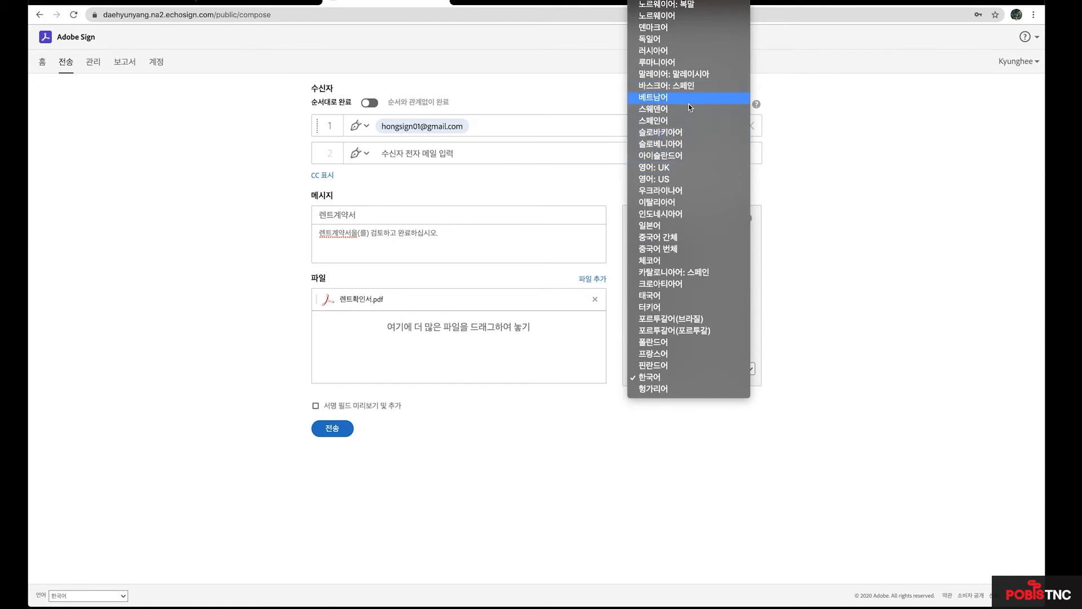
click(687, 99)
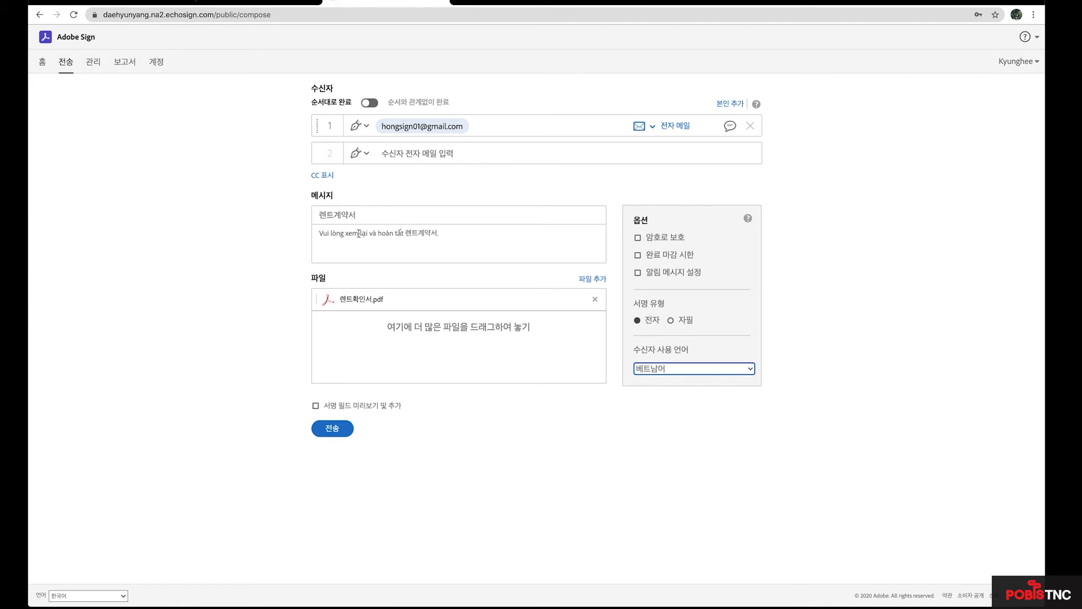
click(751, 371)
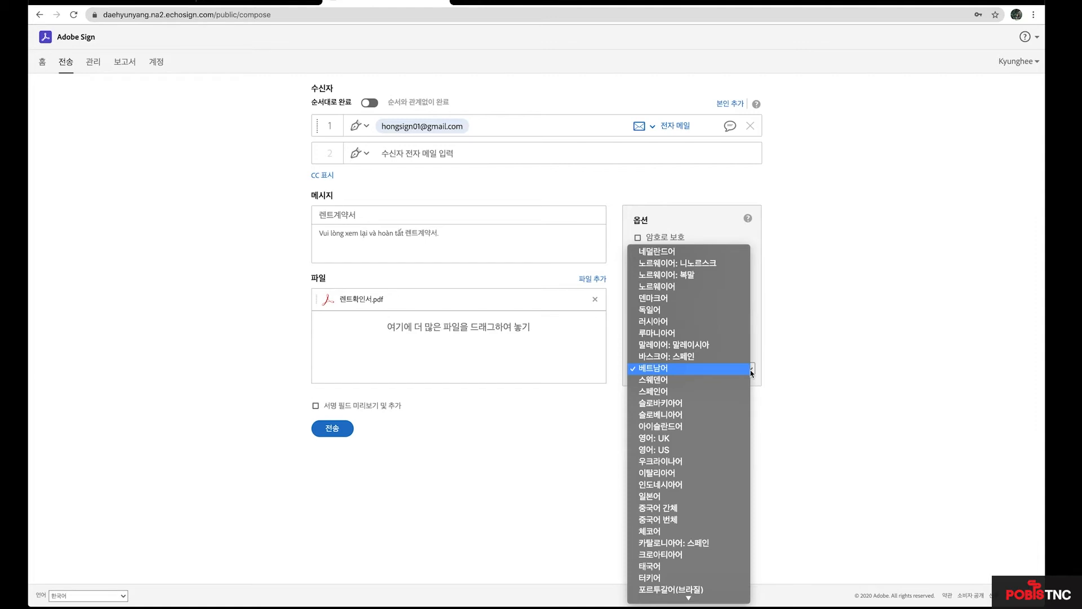
click(817, 367)
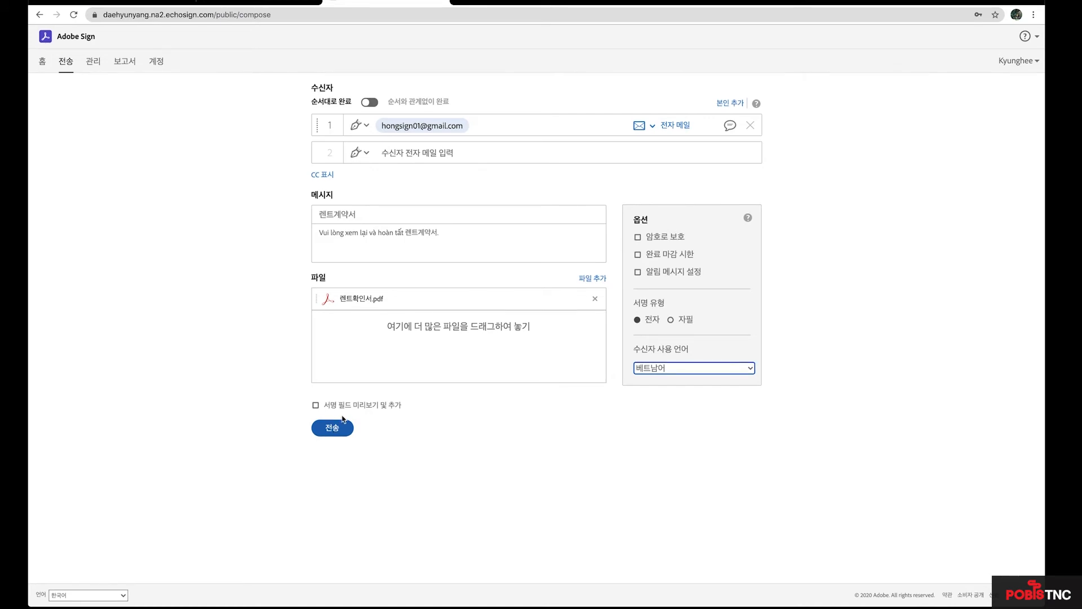
Enable 서명 필드 미리보기 및 추가 and continue to the field-placement page.
click(315, 404)
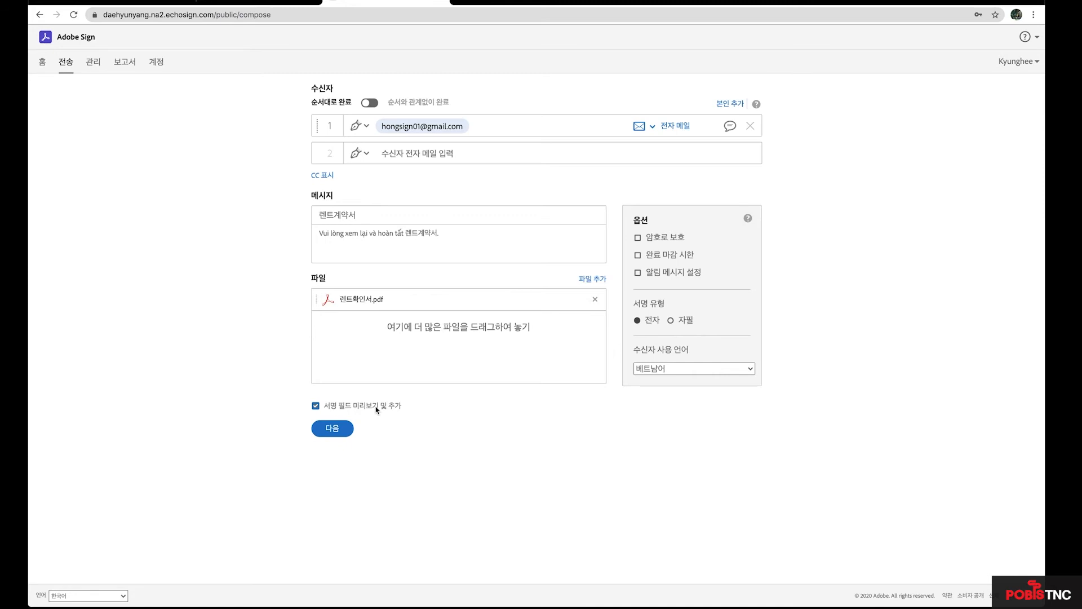
click(338, 430)
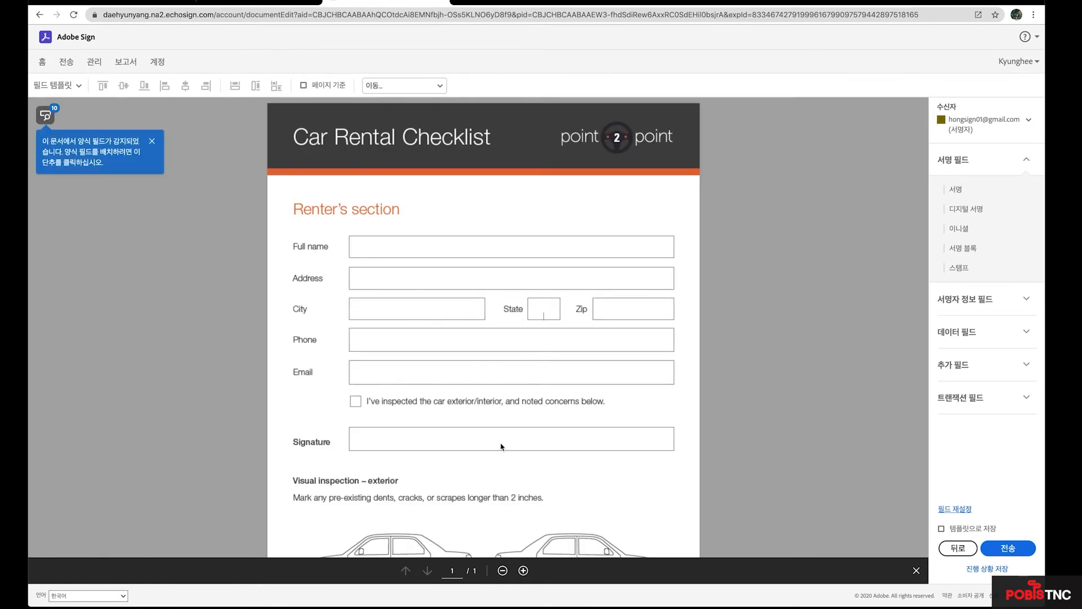
scroll(501, 446, down, 3)
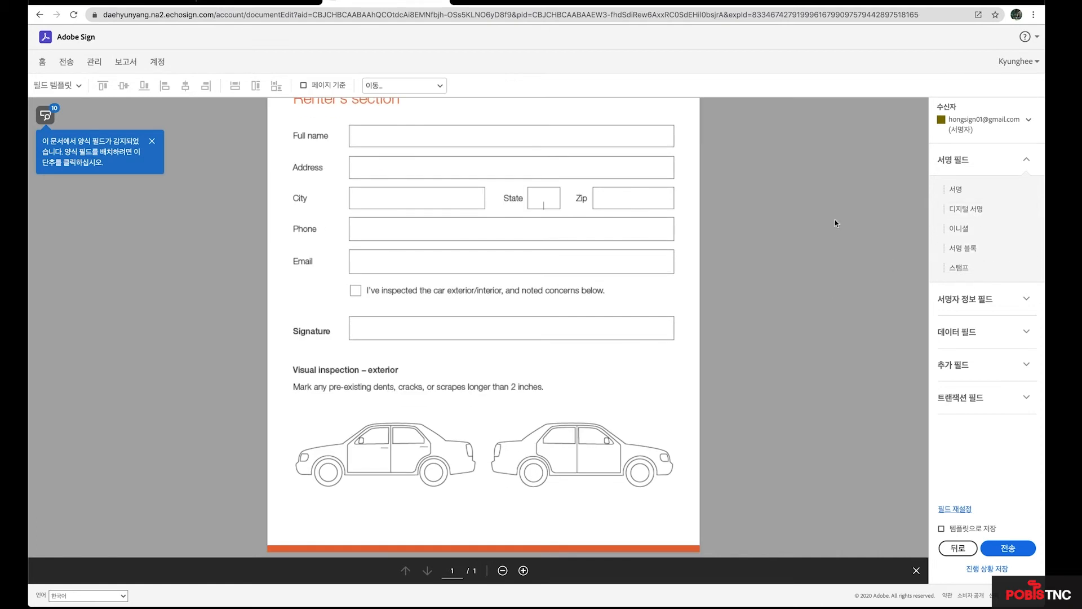
click(965, 299)
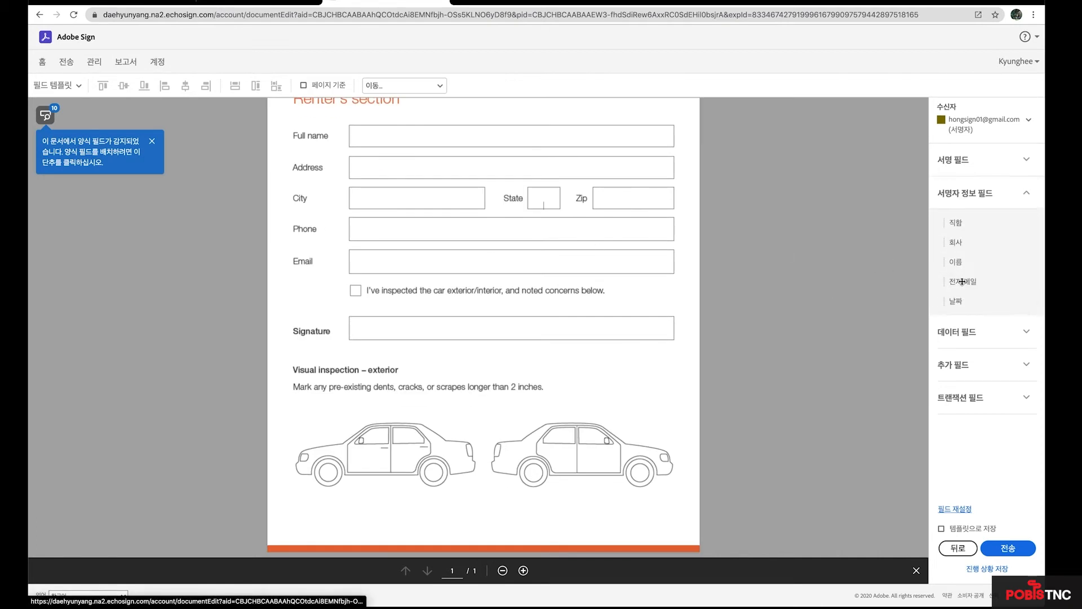
drag(956, 221, 407, 162)
drag(963, 281, 441, 136)
drag(960, 304, 604, 265)
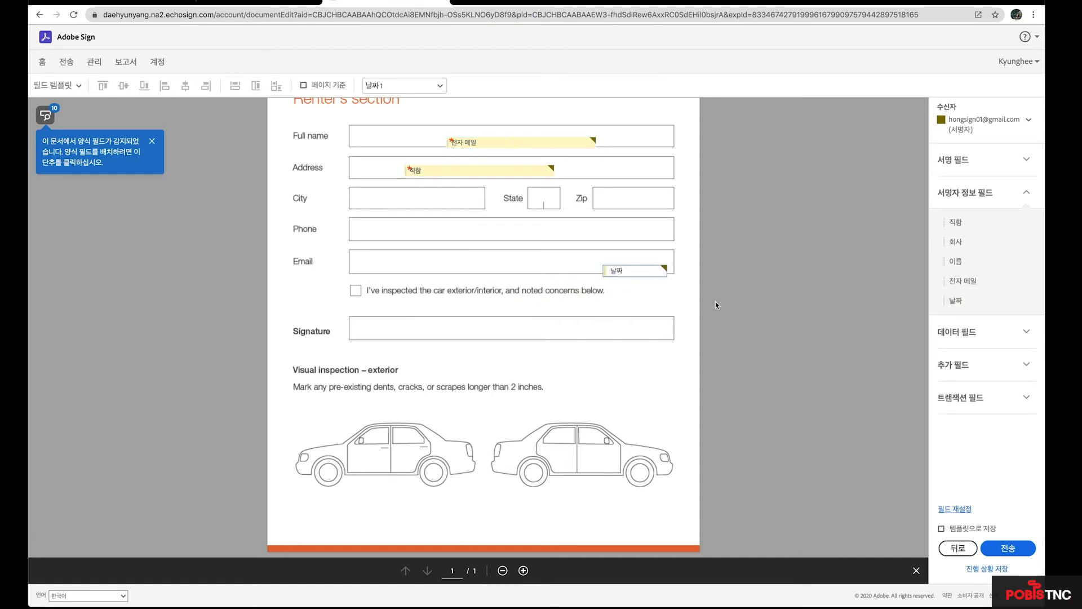
key(Delete)
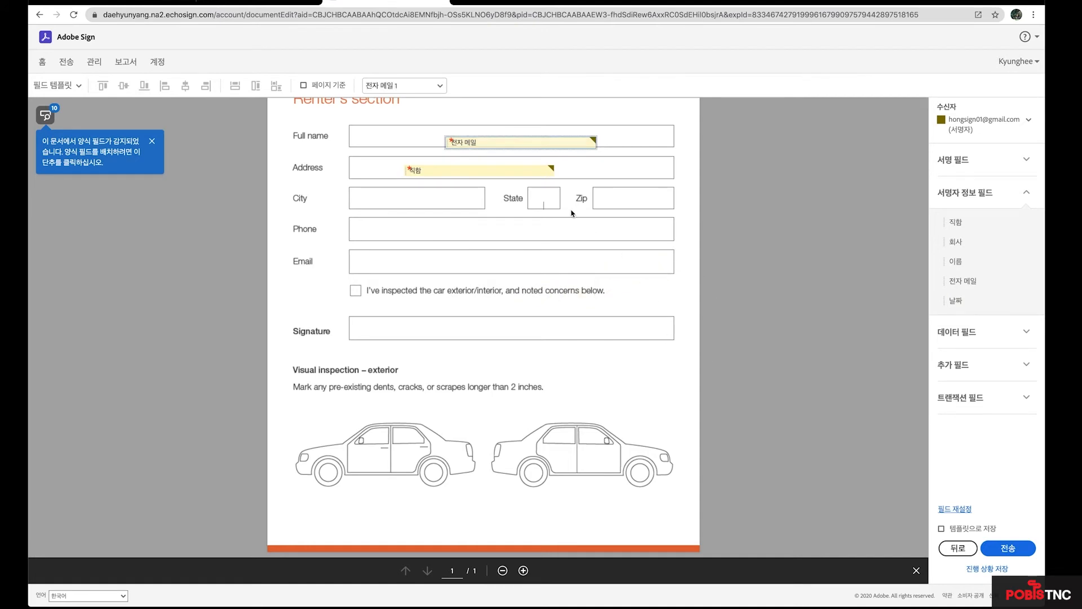
click(432, 171)
key(Delete)
click(508, 144)
key(Delete)
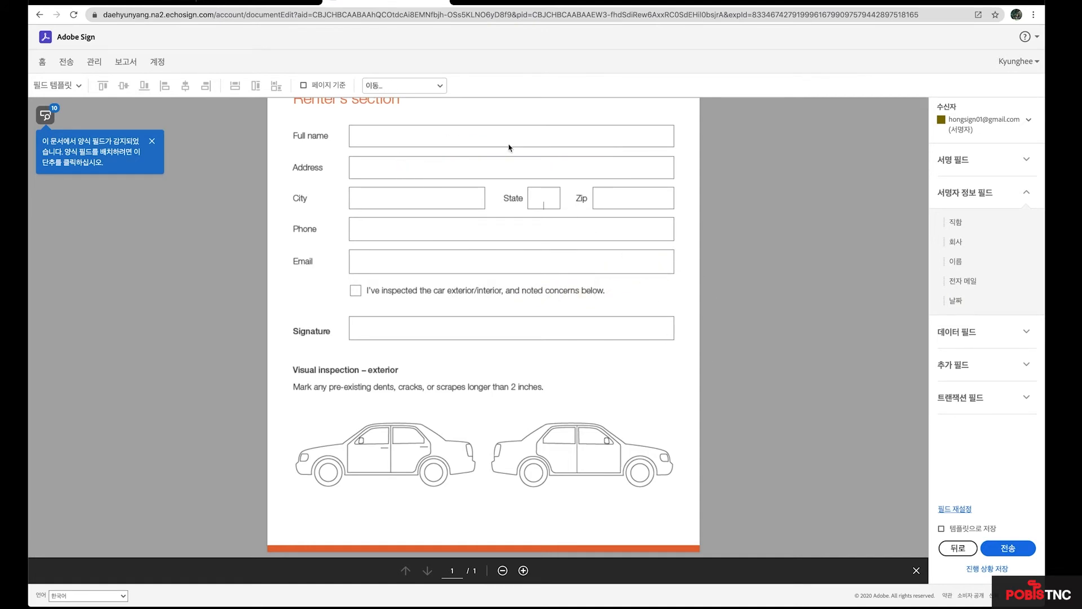
scroll(537, 199, up, 2)
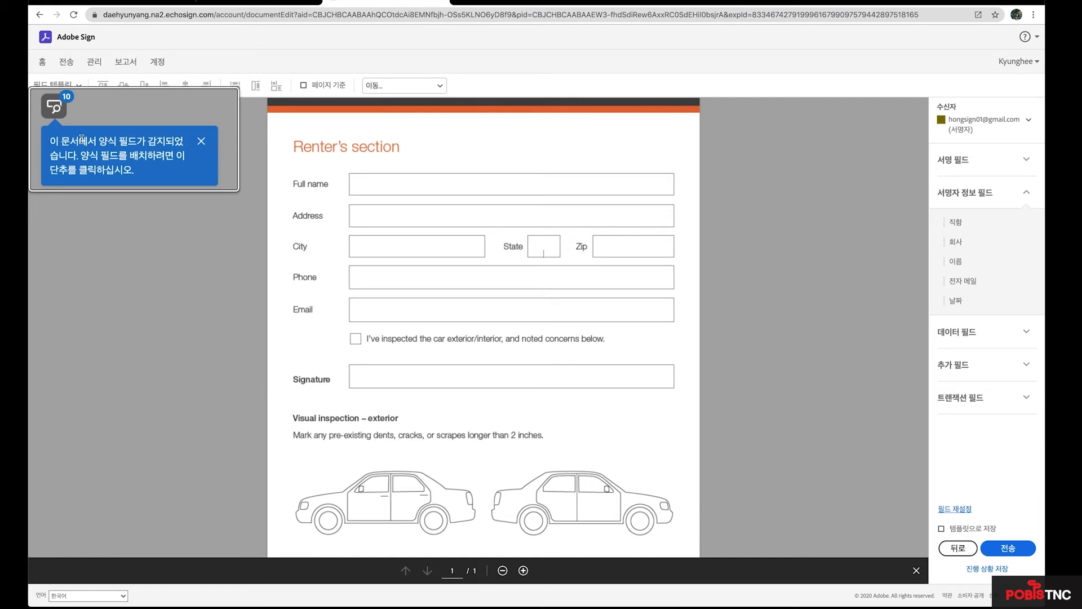
Auto-place all detected fields, then check State, Zip and Phone while scrolling the checklist.
click(45, 115)
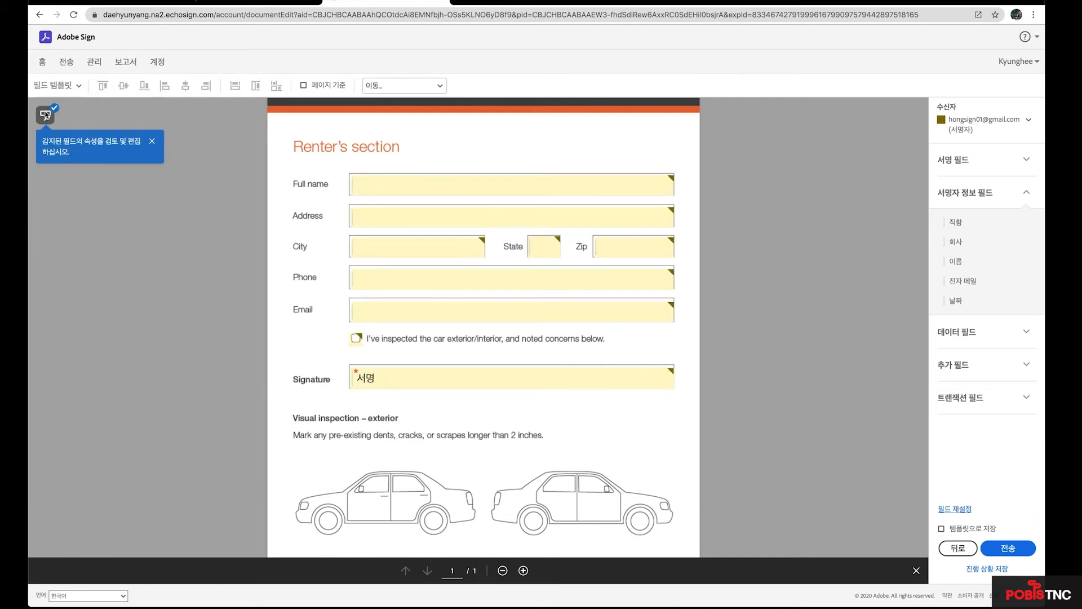
click(419, 180)
click(554, 250)
click(616, 245)
click(614, 278)
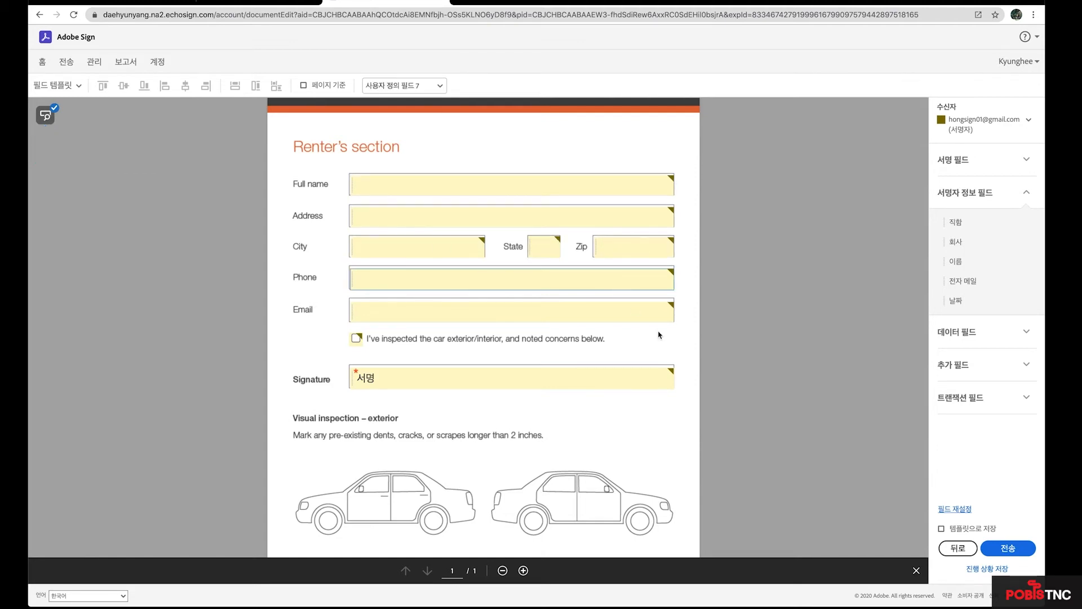
scroll(658, 335, down, 1)
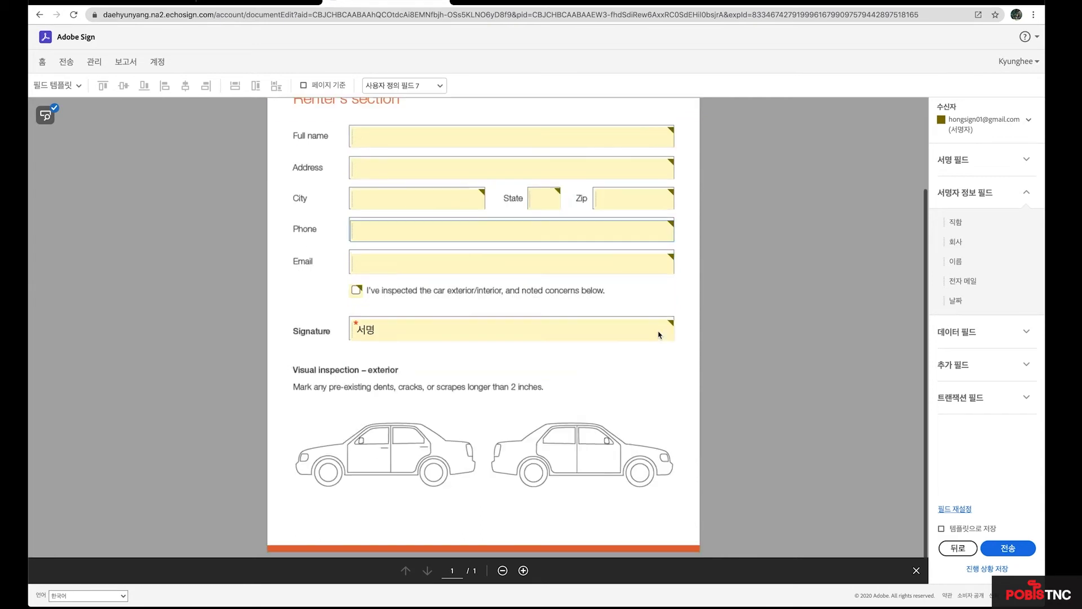
scroll(658, 332, up, 2)
scroll(431, 442, down, 1)
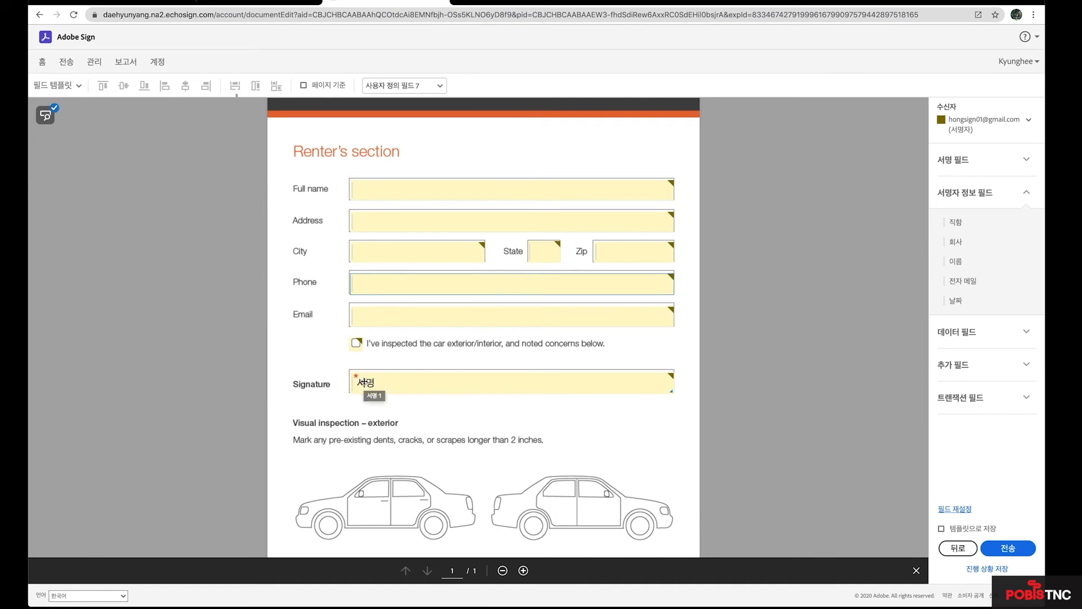
scroll(507, 251, down, 1)
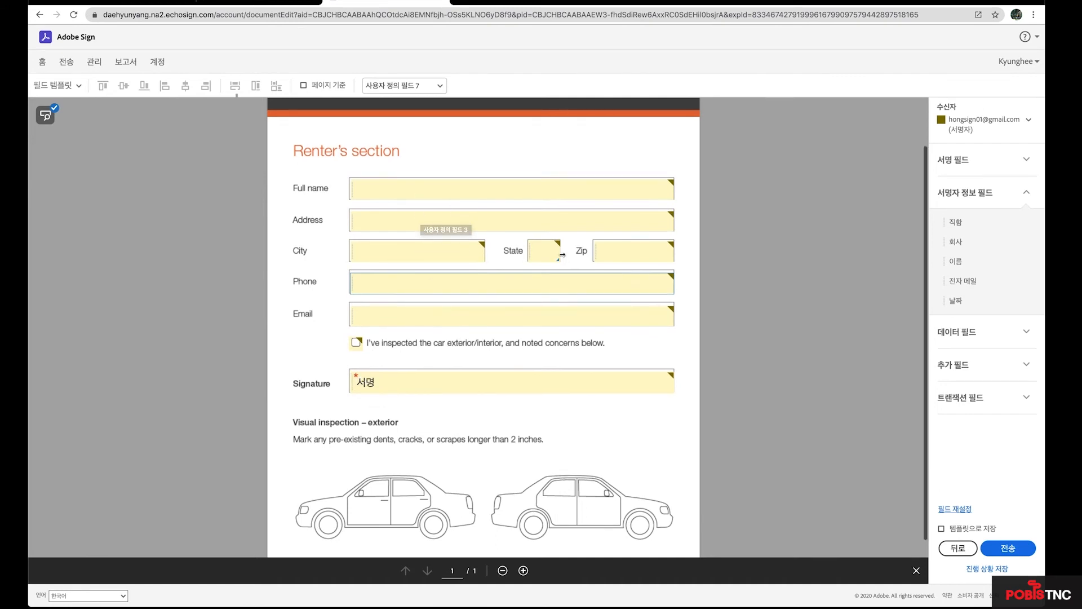
scroll(399, 379, down, 1)
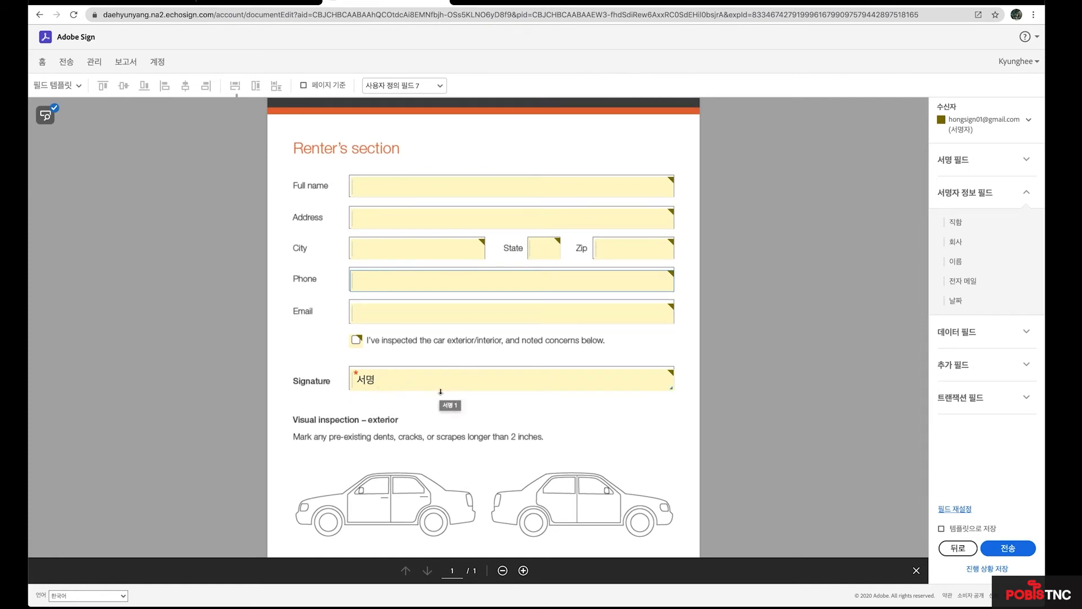
scroll(440, 392, down, 2)
scroll(442, 384, up, 4)
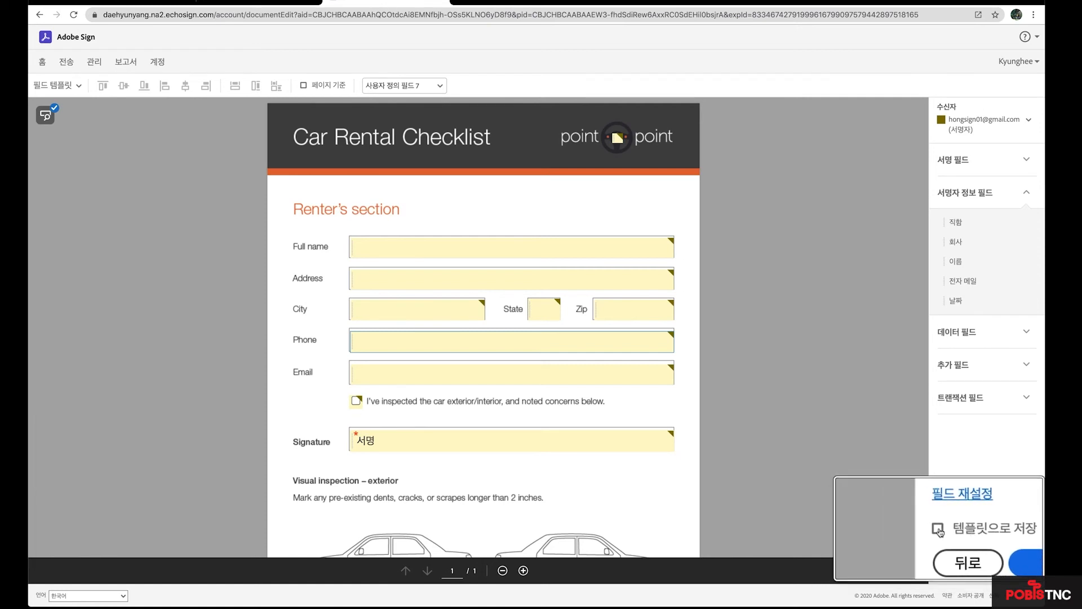
Save the agreement as template 렌트계약서 and send it, skipping the field-review warning.
click(939, 532)
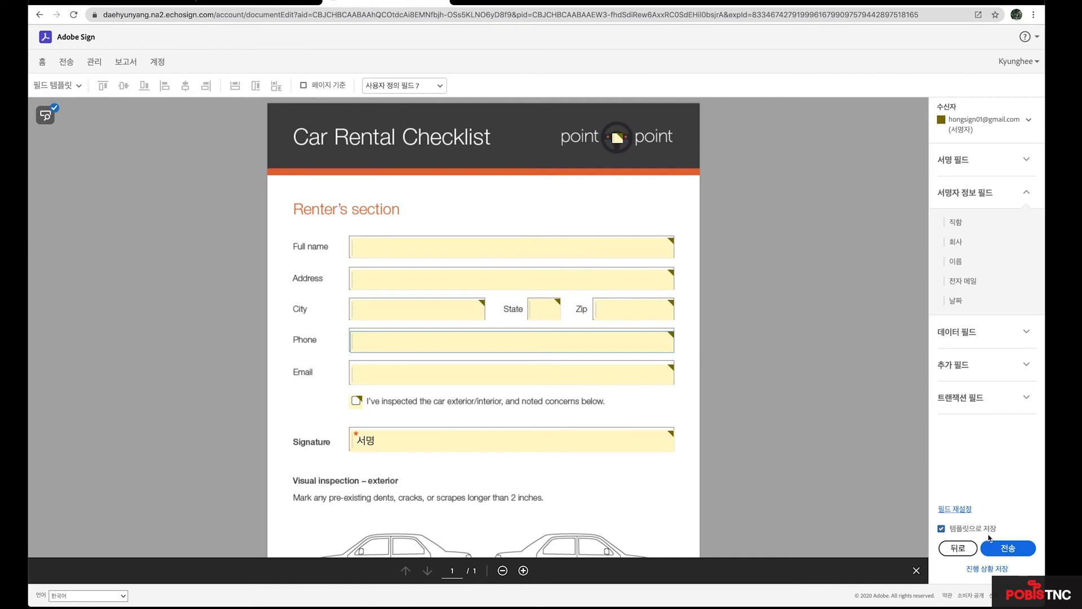
click(1017, 551)
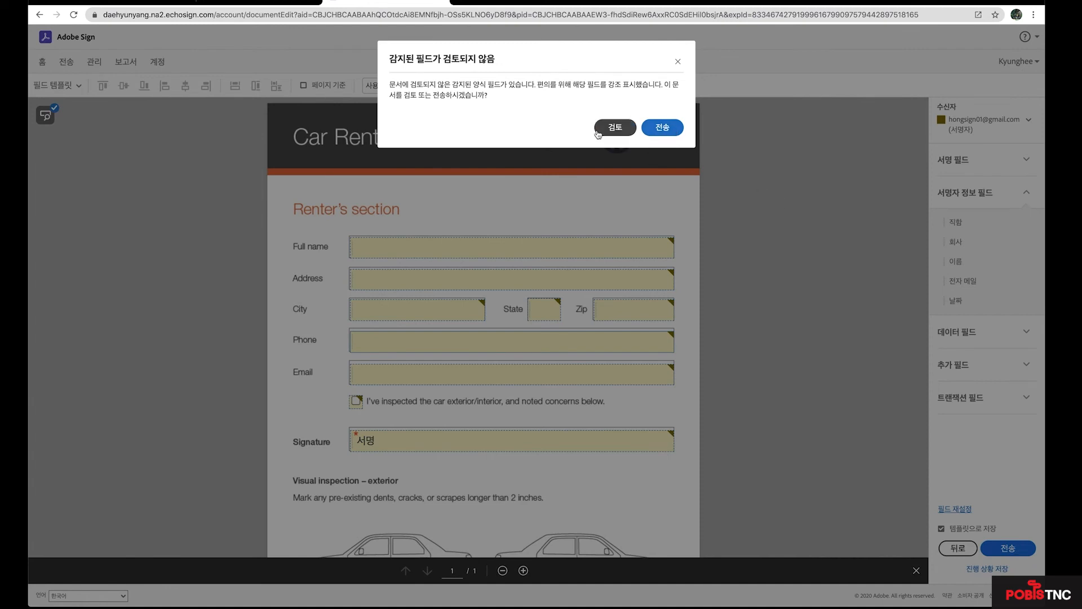
click(661, 129)
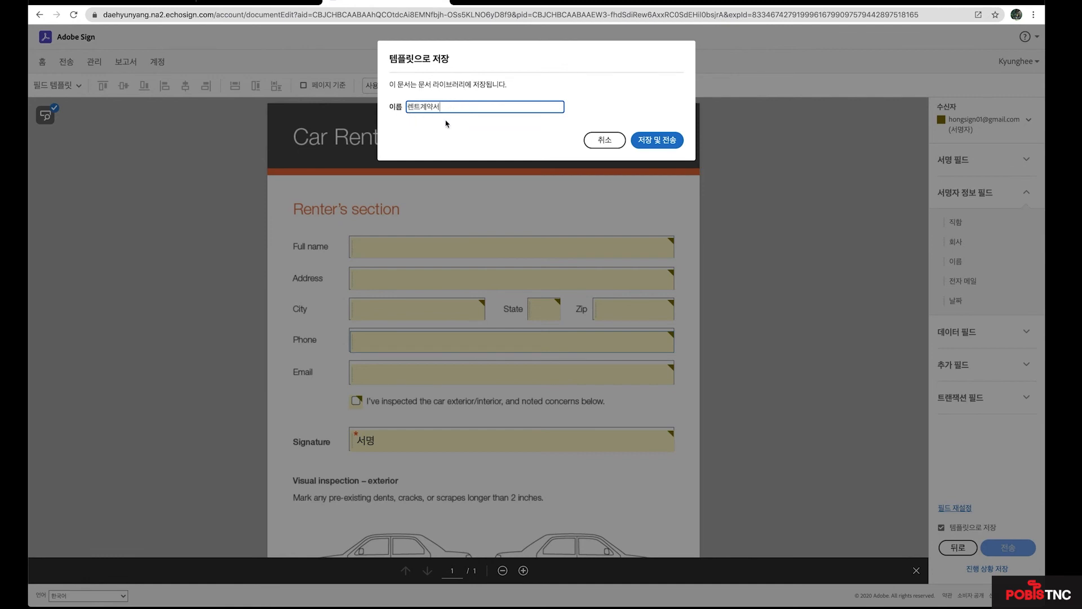
click(657, 141)
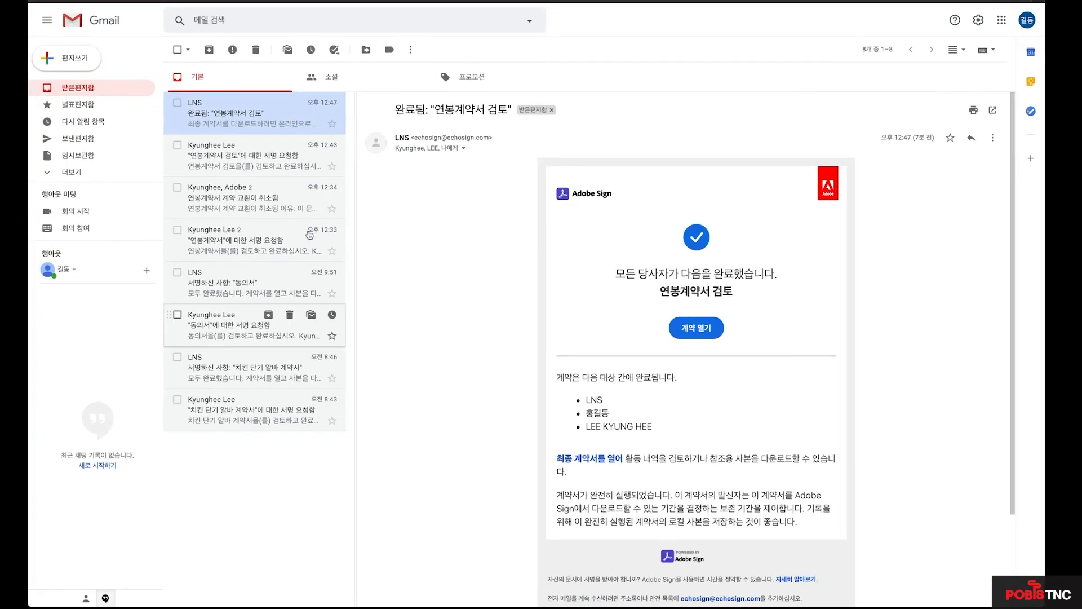
Open the sender's 렌트계약서 request email and its 'Xem lại và ký' signing page.
click(86, 90)
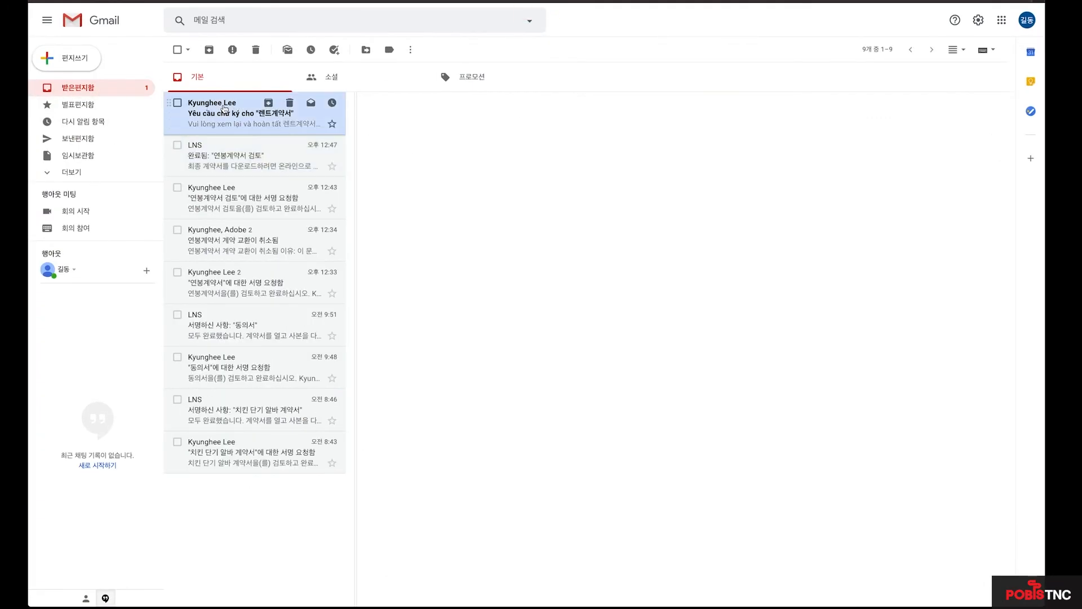
click(224, 109)
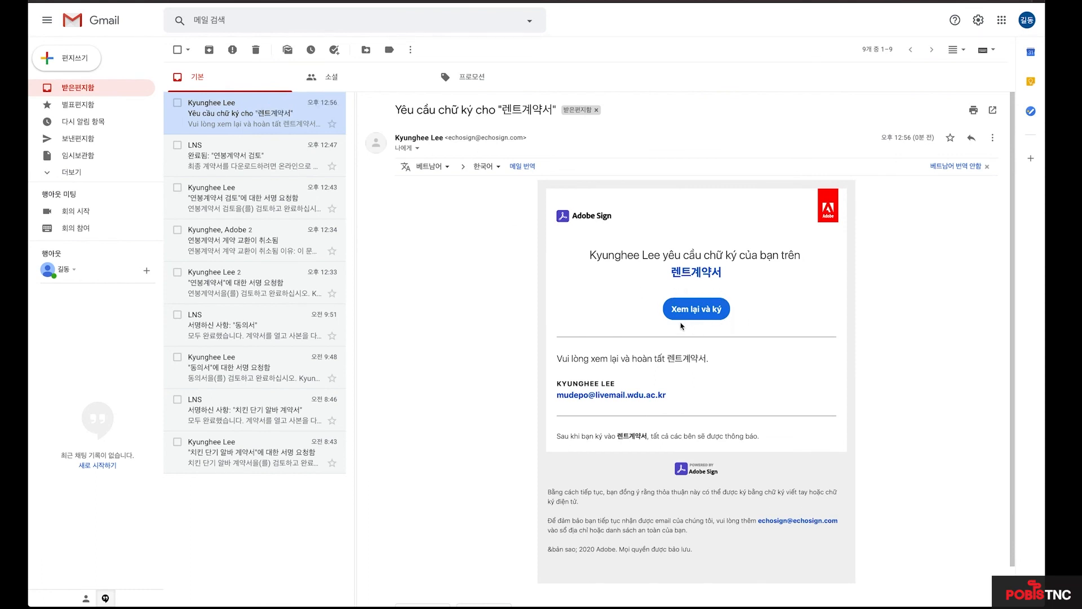
click(697, 310)
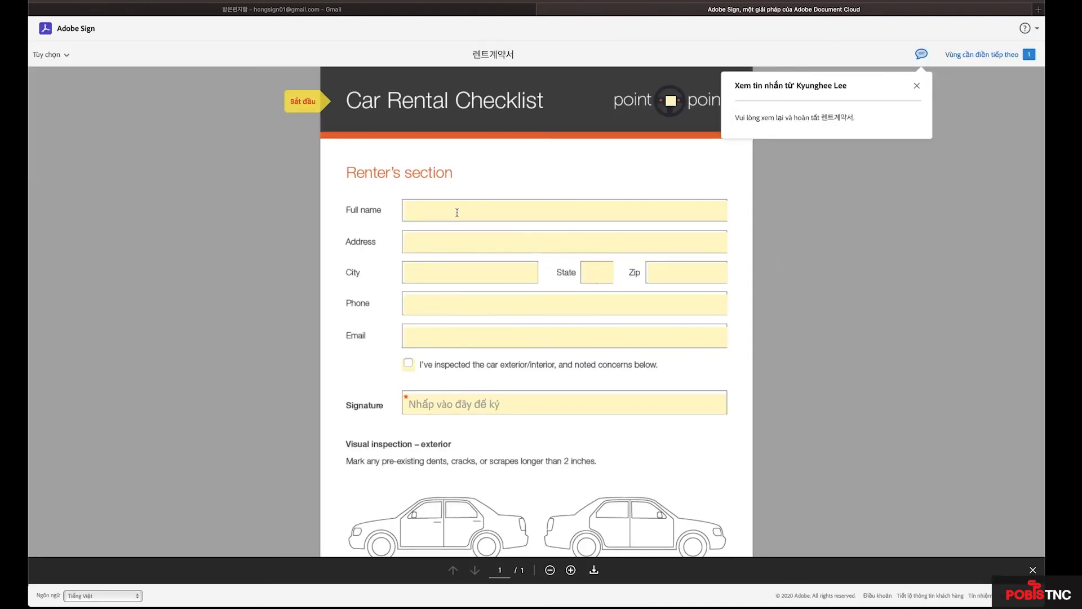
Enter the renter's full name and email, and tick the 'I've inspected' checkbox.
click(457, 212)
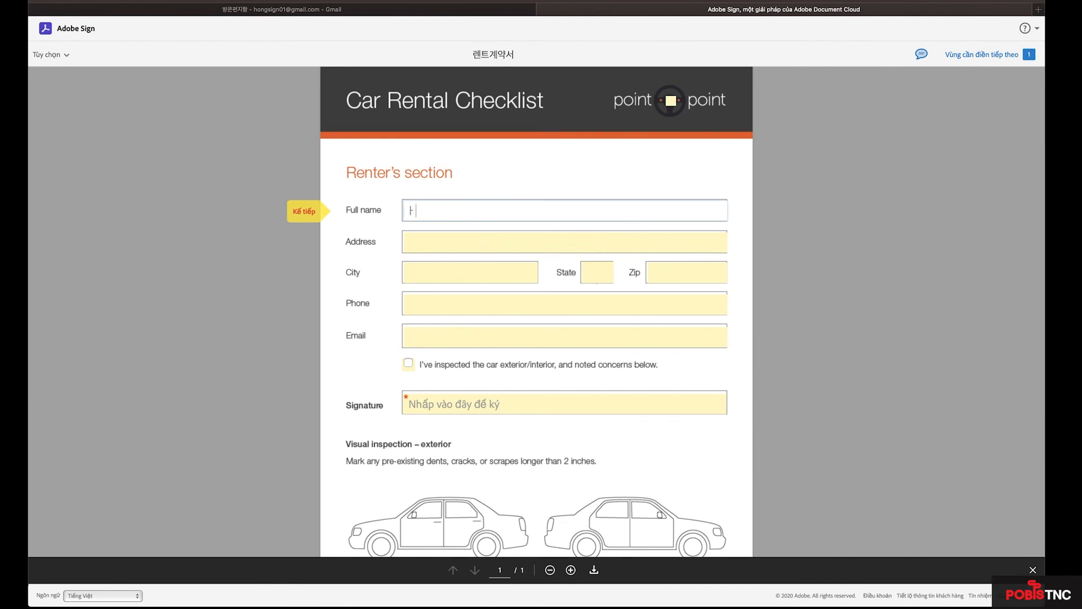
click(451, 240)
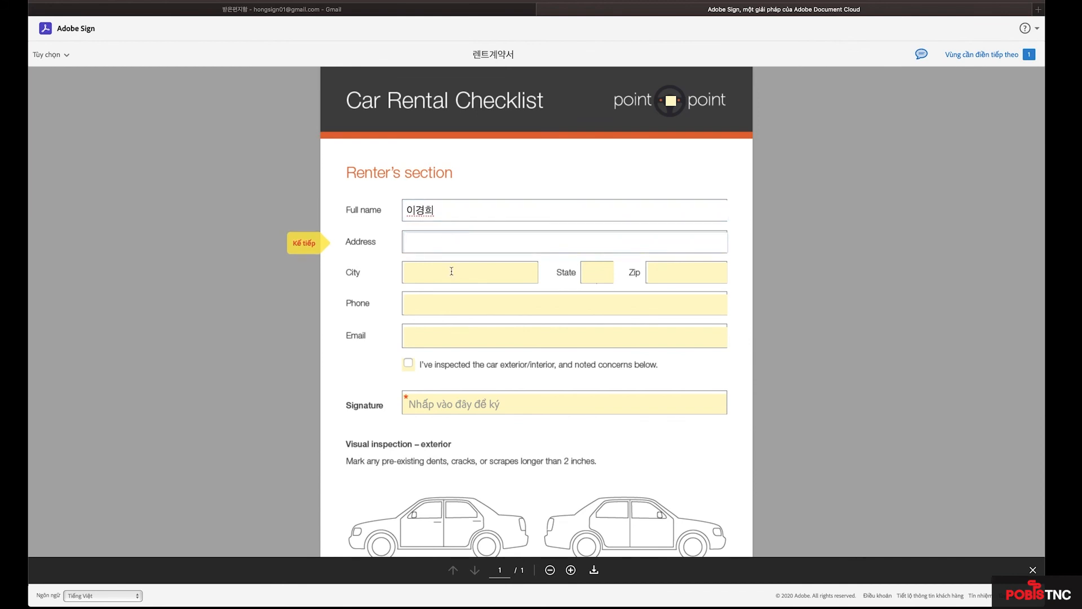
click(409, 363)
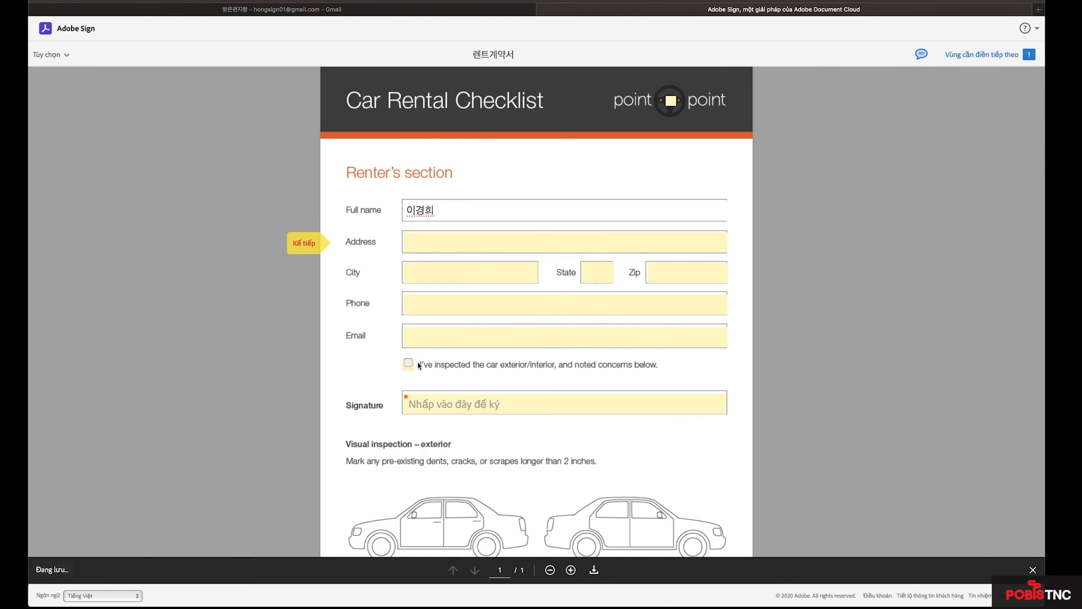
click(530, 340)
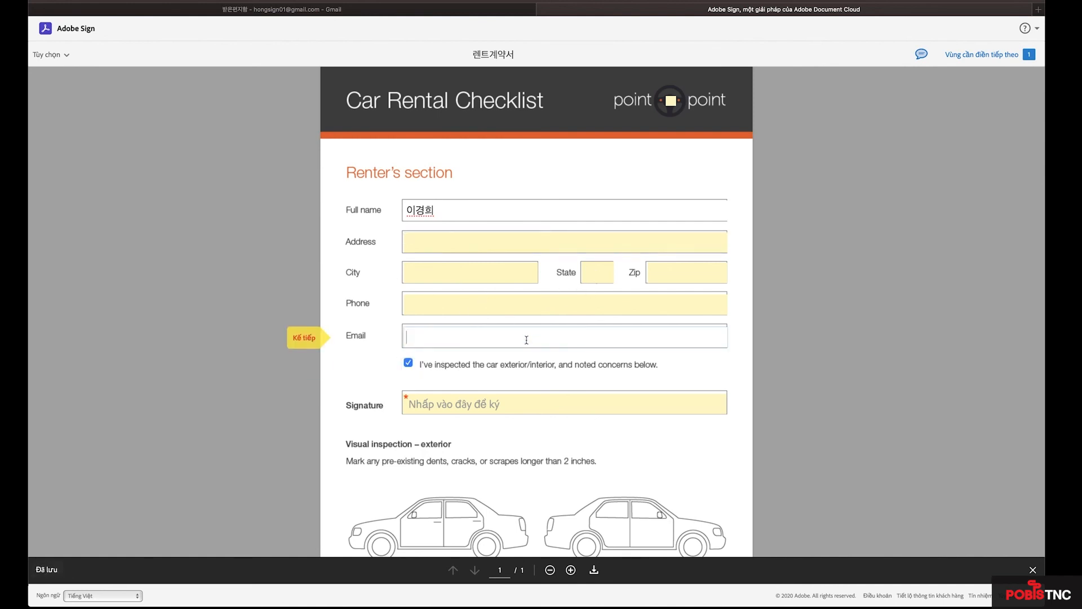
text(ㅇㅇㅇ@ㅇ라어ㅏㅁ)
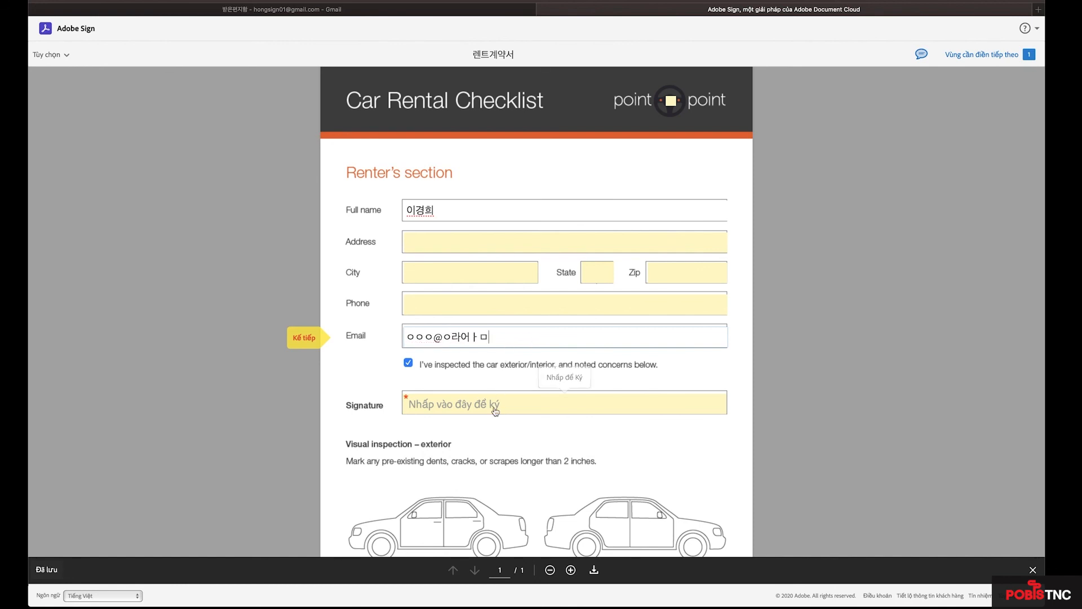
scroll(563, 403, down, 1)
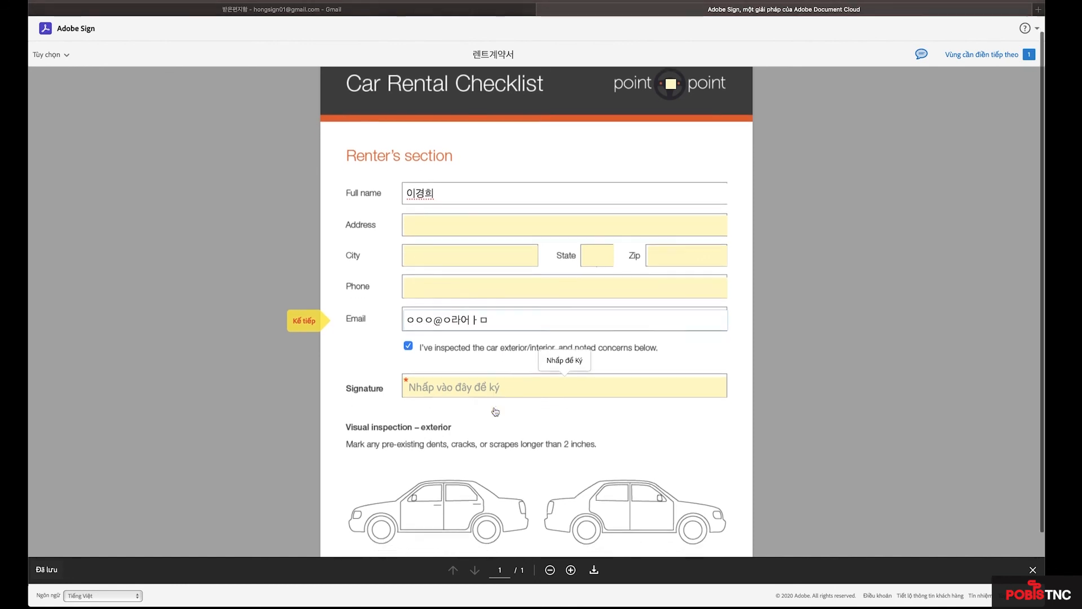
Hand-draw a signature with the signer's name, apply it, and submit the signed 렌트계약서.
click(449, 391)
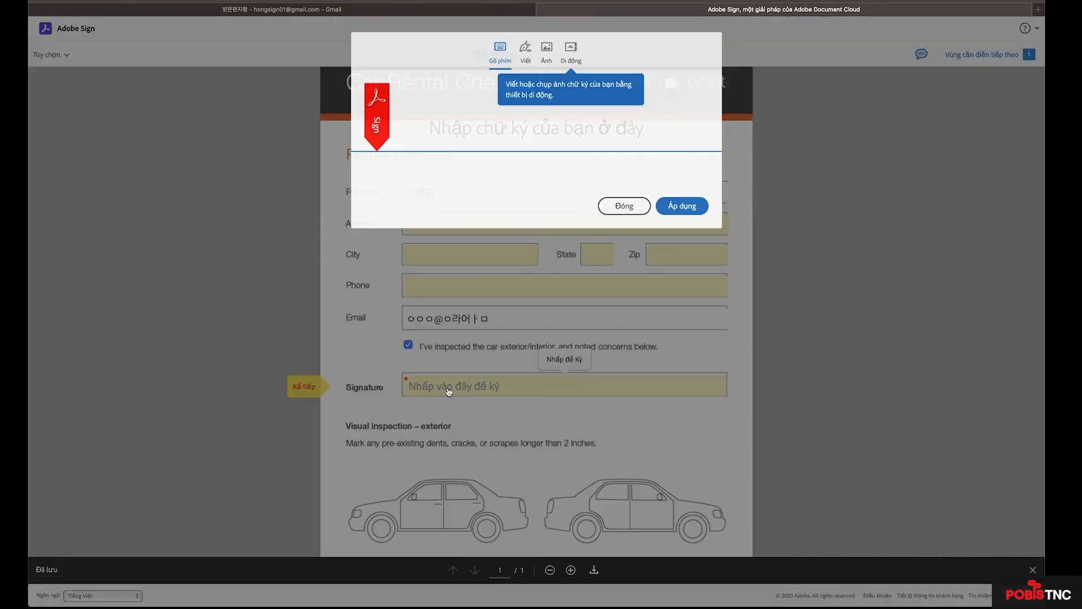
click(525, 48)
mouse_move(485, 121)
mouse_down()
mouse_move(496, 110)
mouse_move(499, 123)
mouse_move(490, 121)
mouse_move(550, 111)
mouse_move(648, 122)
mouse_up()
click(454, 207)
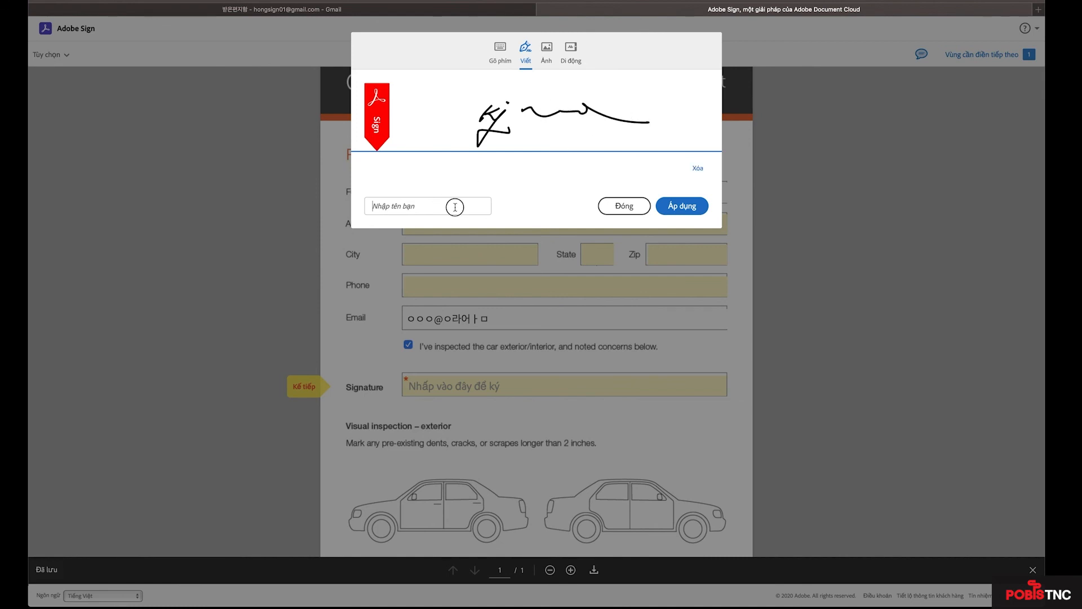
text(ㅇ)
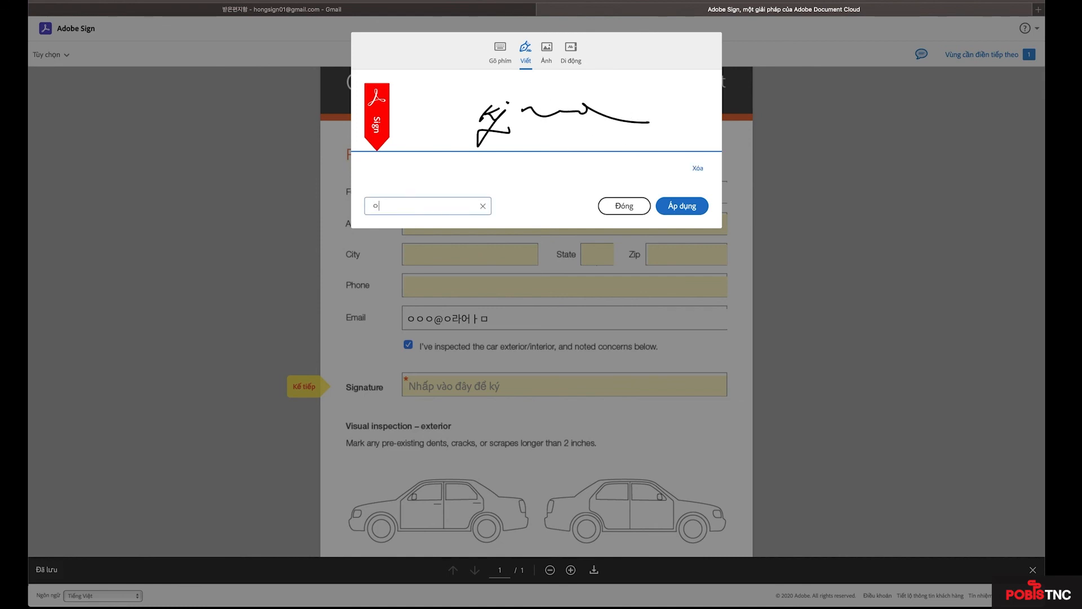
text(홍길ㄷ)
click(683, 206)
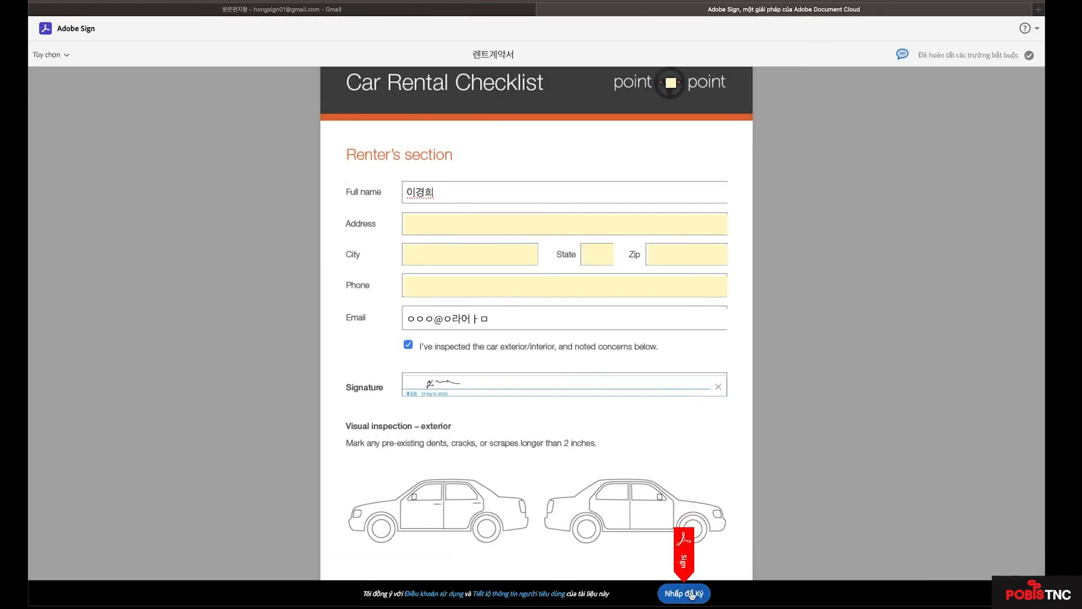
click(690, 594)
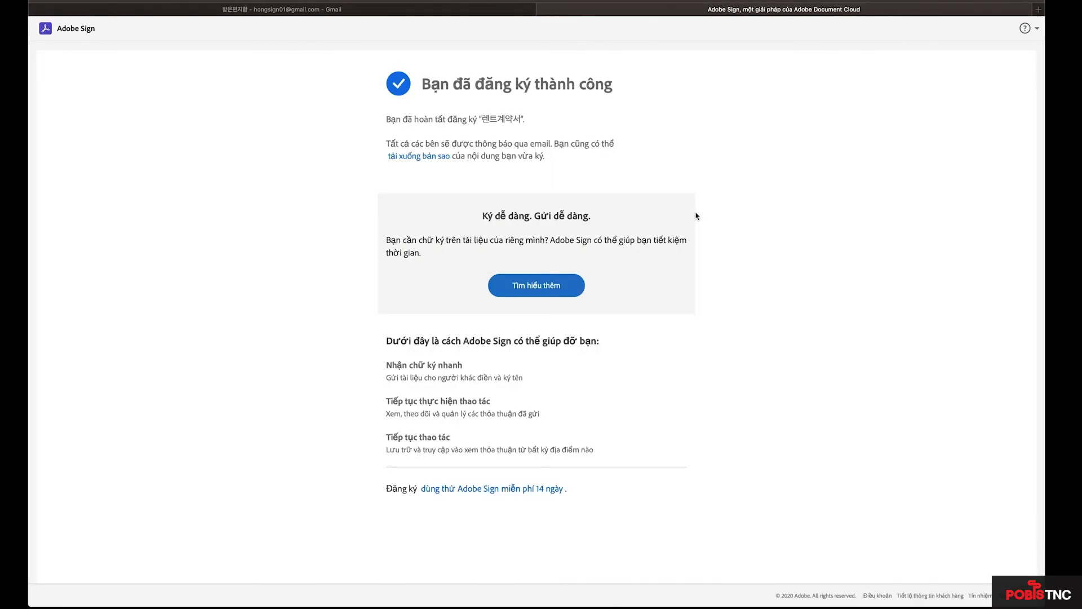
View the signed checklist PDF, check the Gmail completion email, then show all open windows.
click(543, 10)
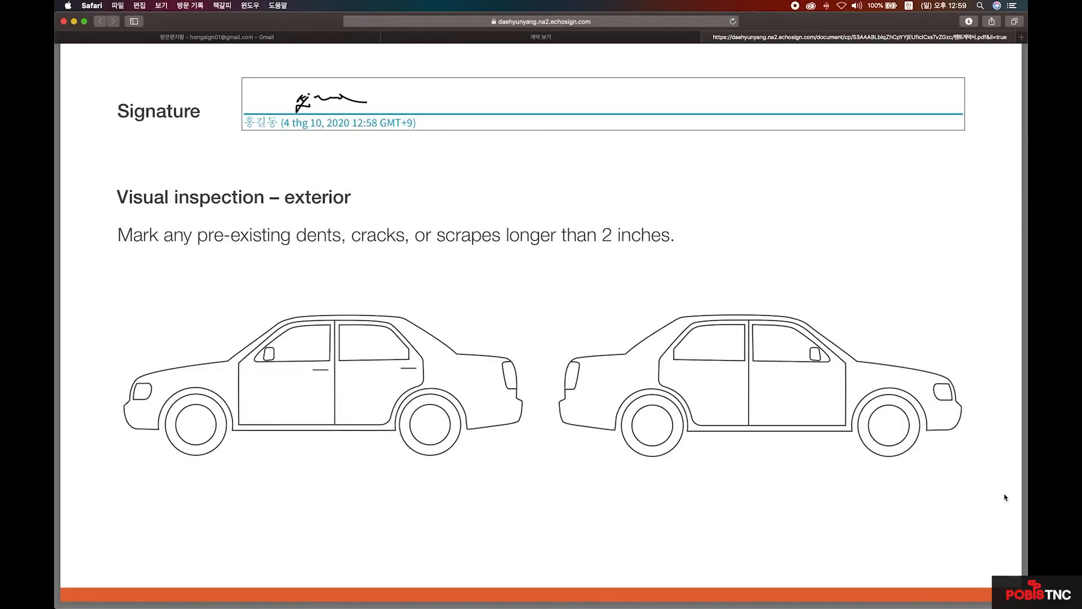
click(255, 38)
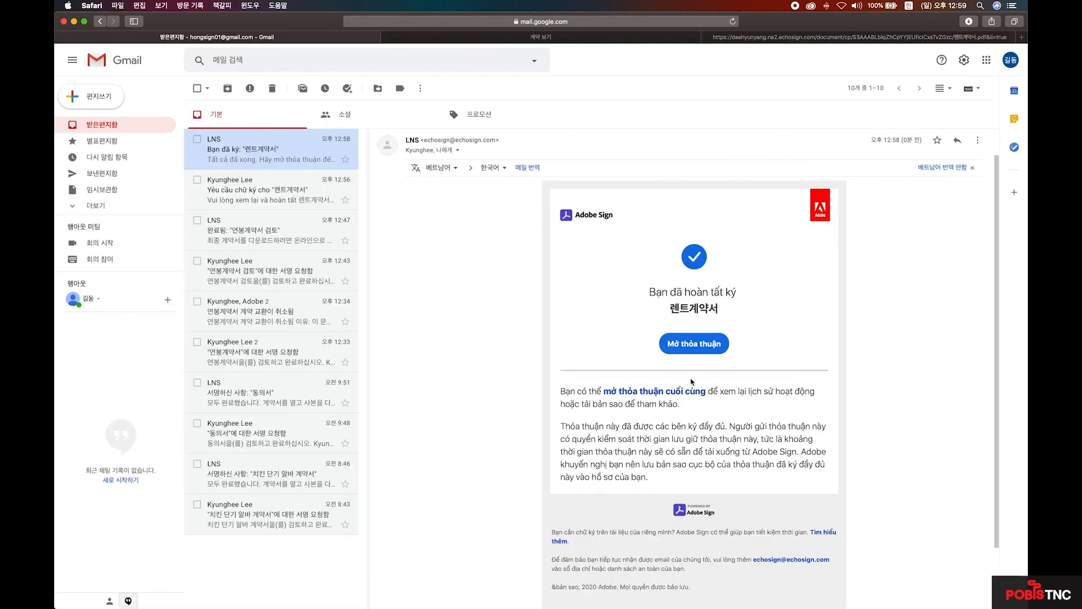
key(ctrl+Up)
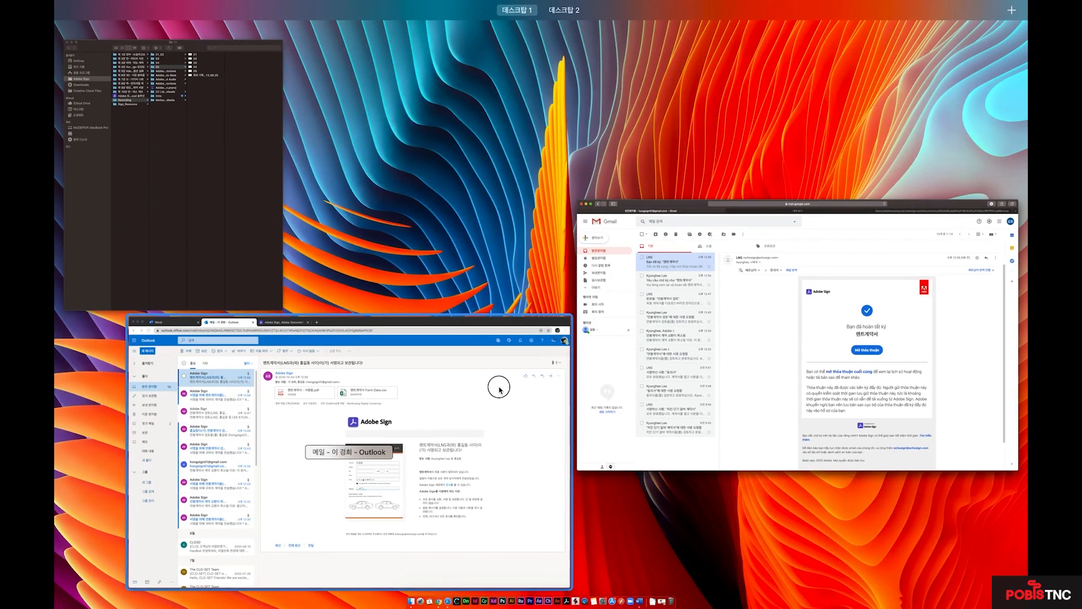
Preview the 렌트계약서 Form Data.csv attachment from the Adobe Sign completion email in Outlook.
click(495, 388)
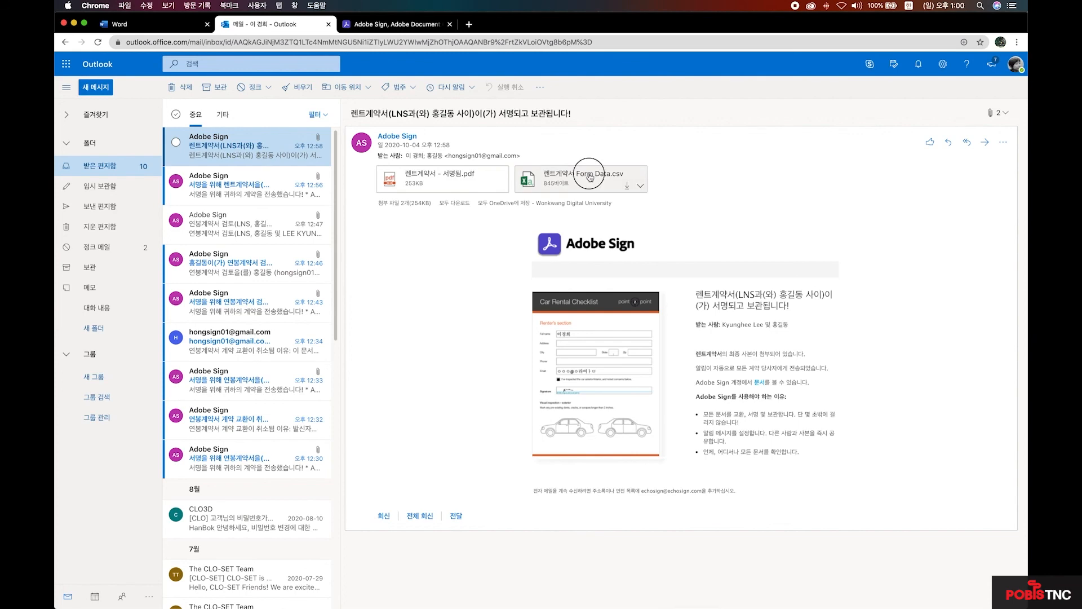
click(590, 177)
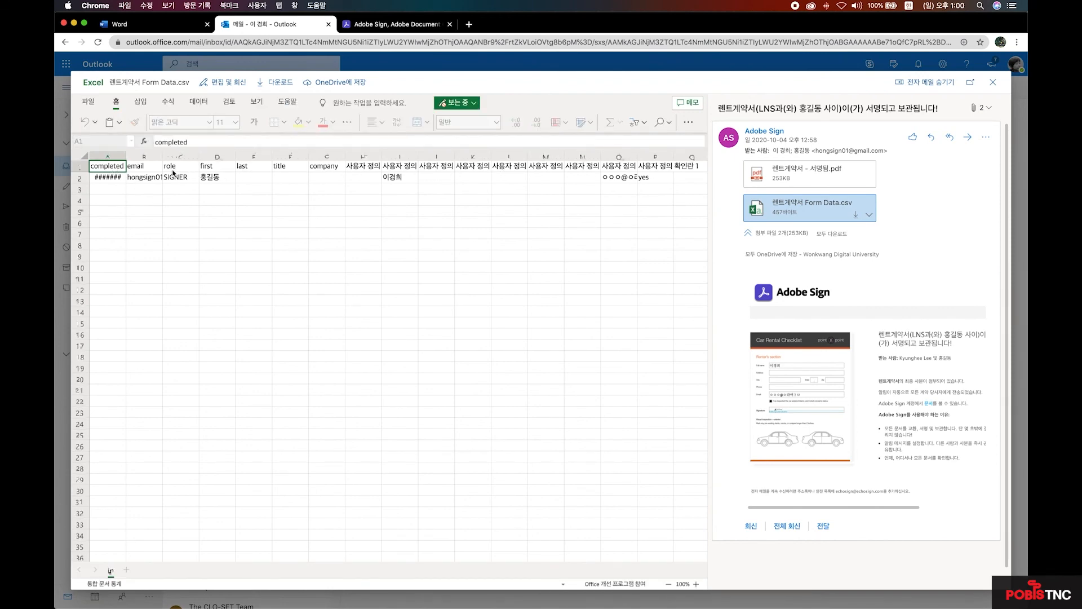
Widen columns B and O so both email values show in full.
drag(162, 155, 221, 156)
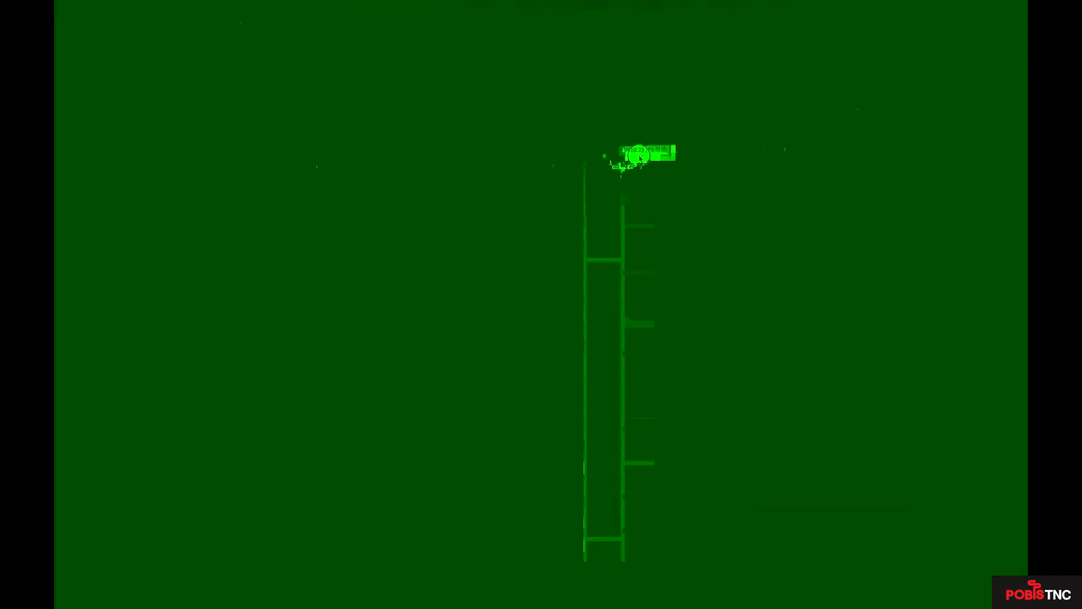
drag(640, 158, 639, 156)
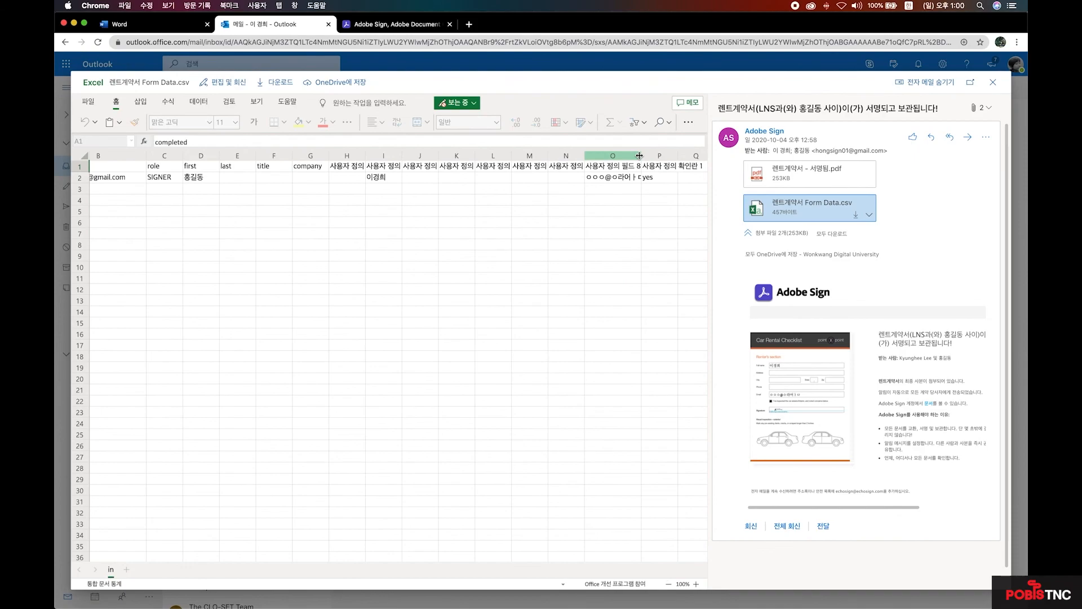